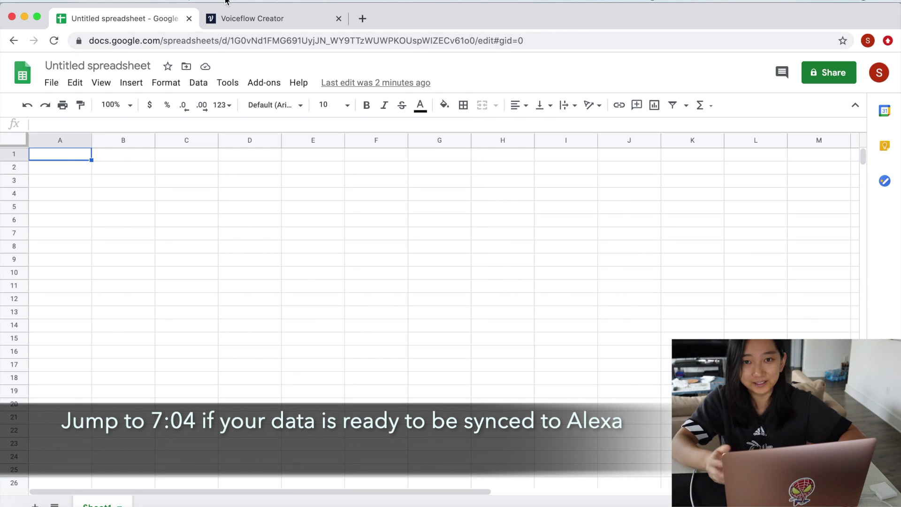
Rename the spreadsheet as "Youtube - Alexa".
click(128, 64)
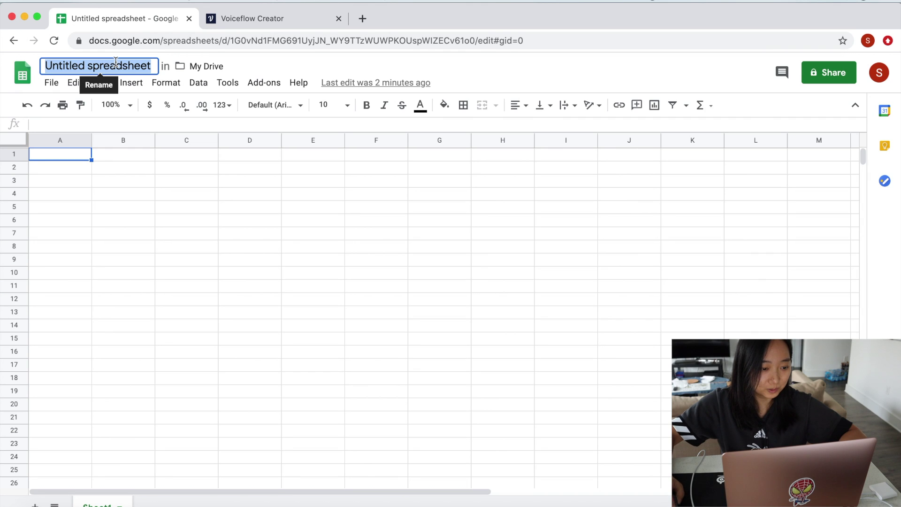
text(Yo)
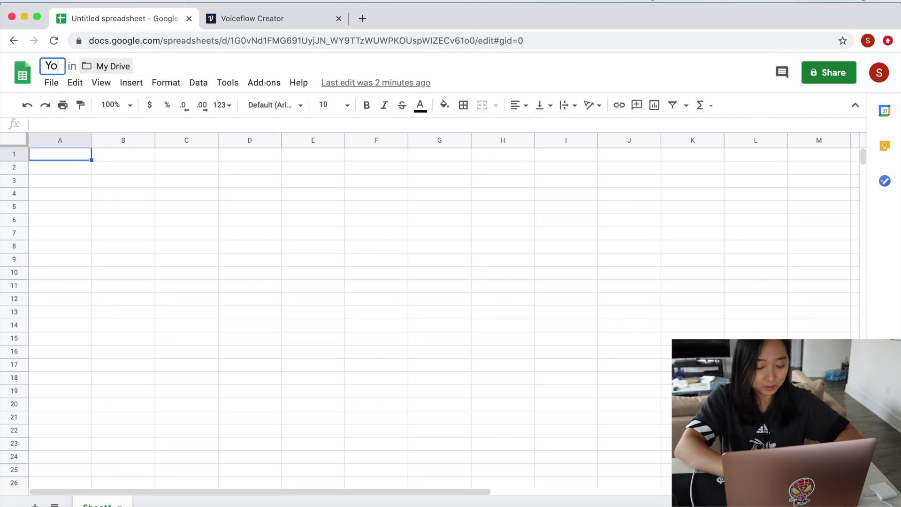
text(utube -)
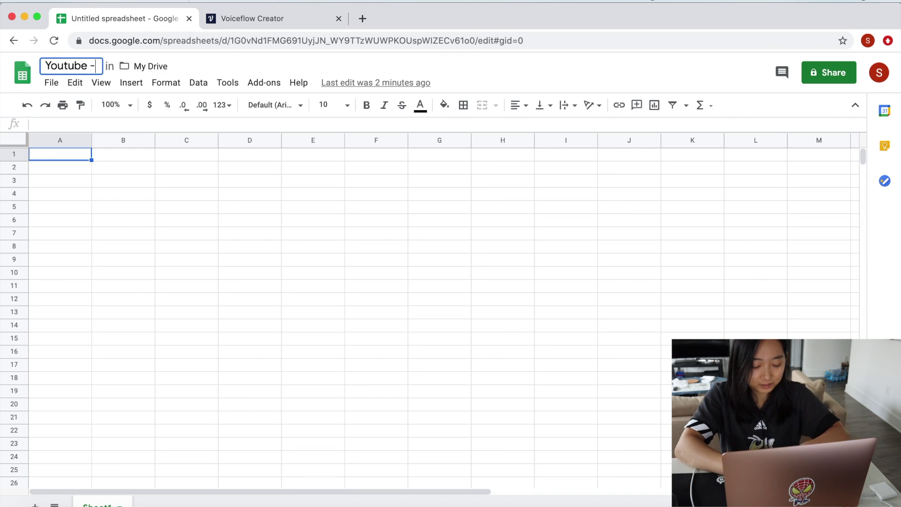
text( Alexa)
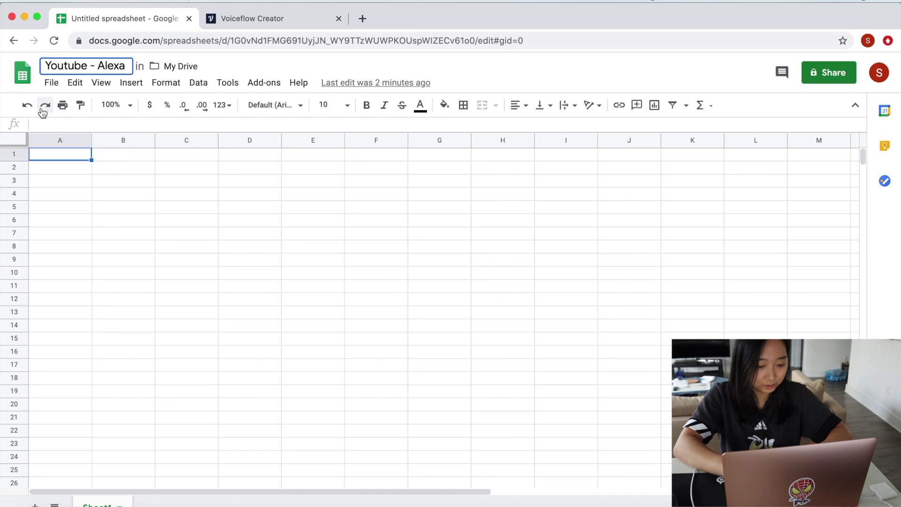
click(122, 157)
Enter the formula =today() in cell A1 for the current date.
click(77, 157)
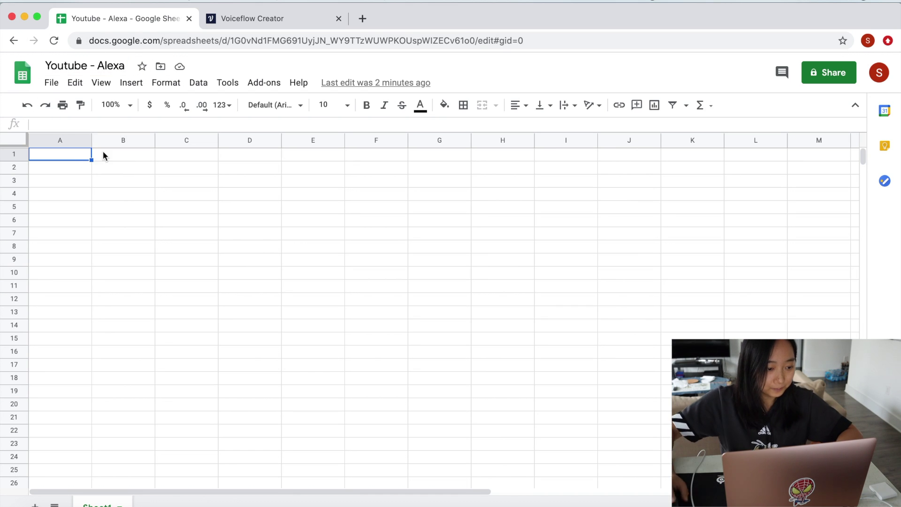
text(=)
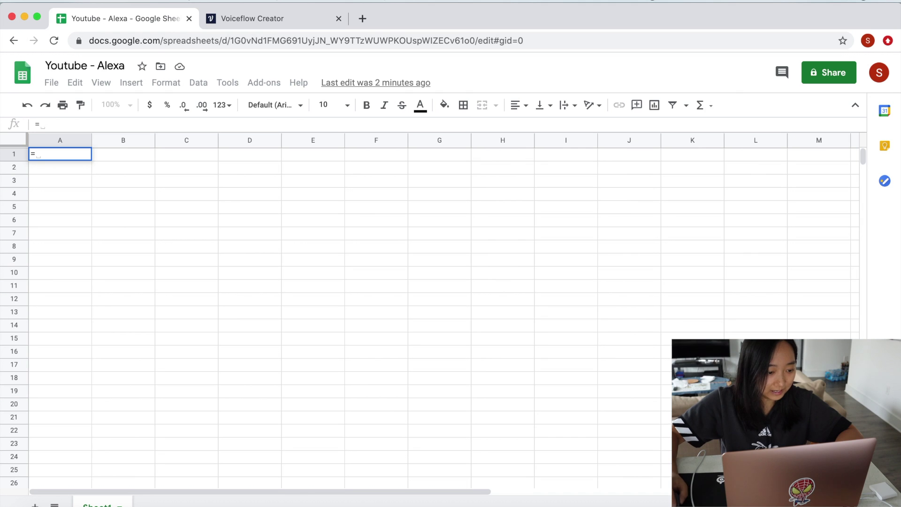
text(today)
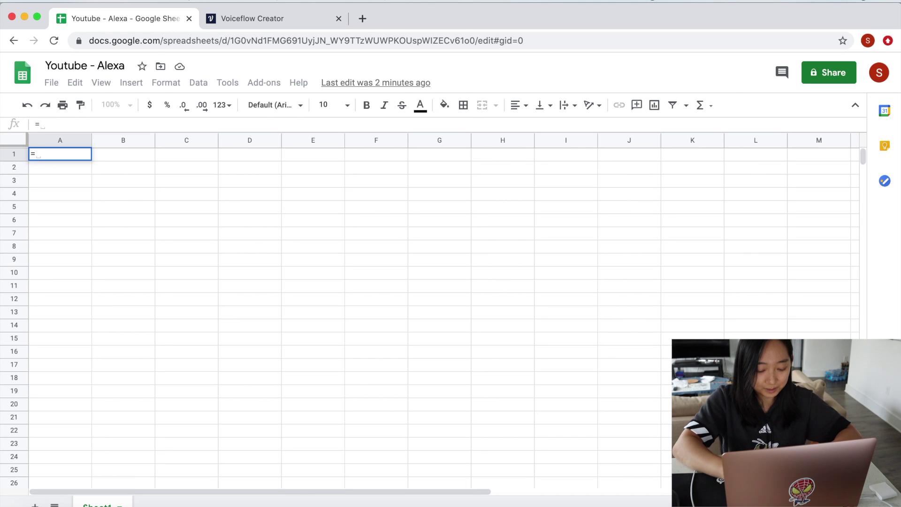
text(())
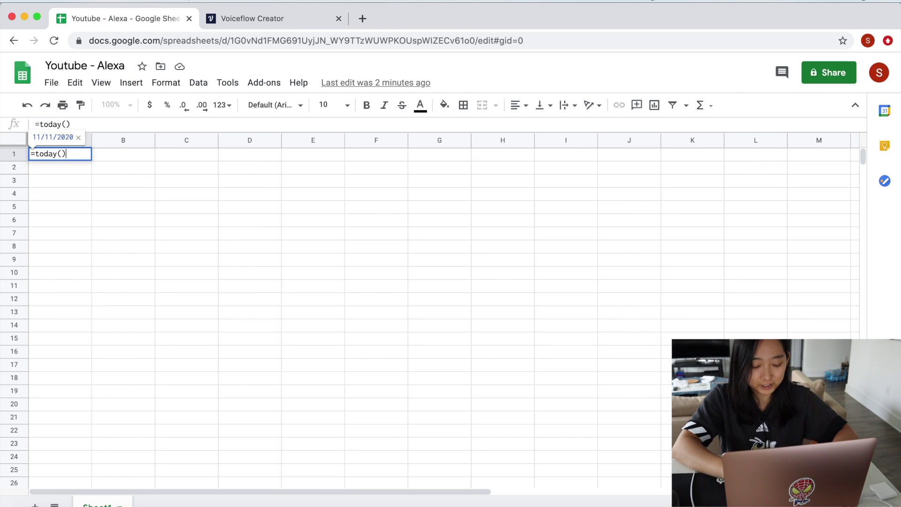
key(Return)
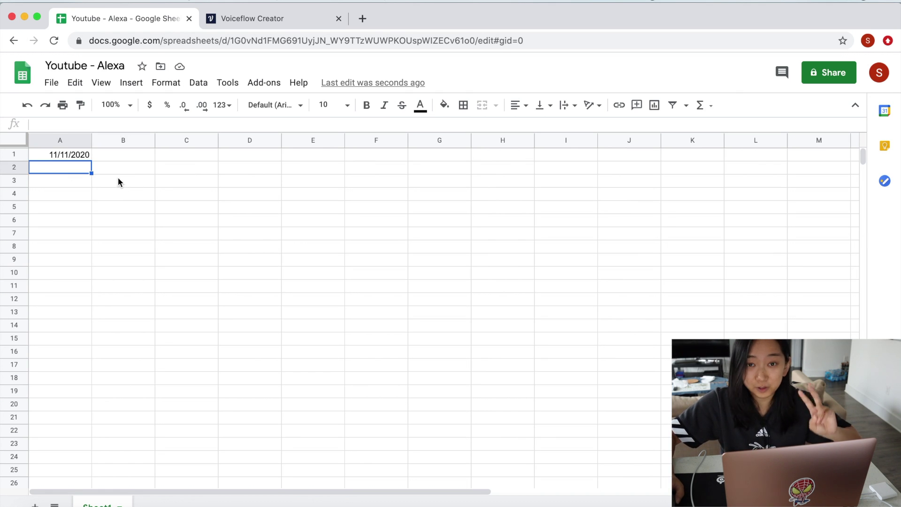
Fill column A with the header "Stock Ticker" in A2 and the tickers AAPL and MSFT in A3 and A4.
click(95, 168)
click(74, 168)
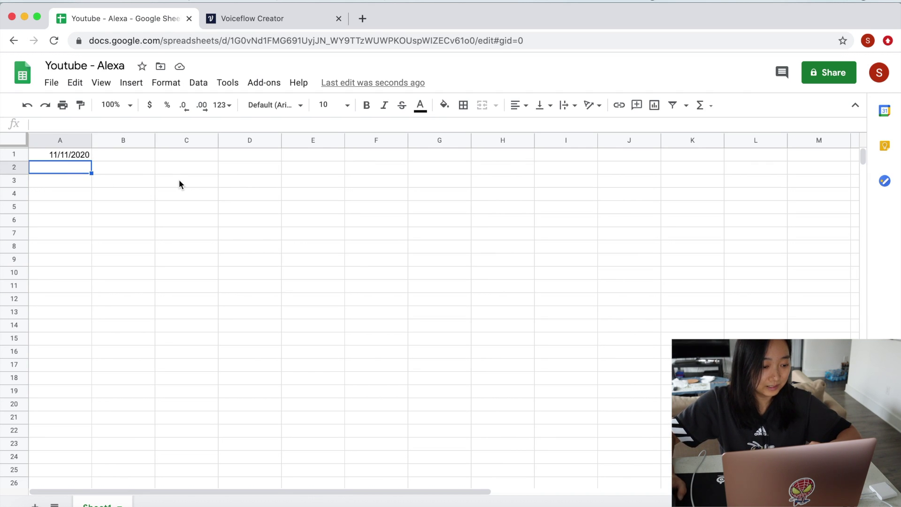
text(Stock Ticker)
key(Return)
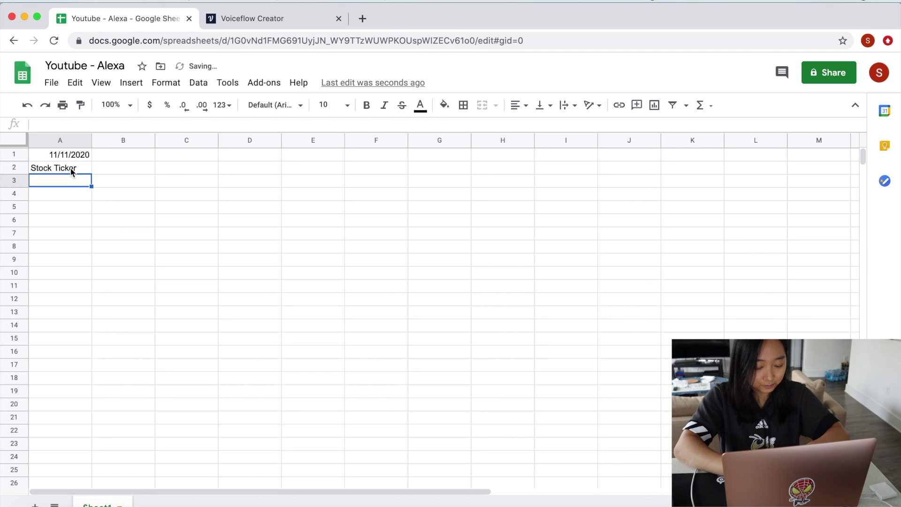
text(AAPL)
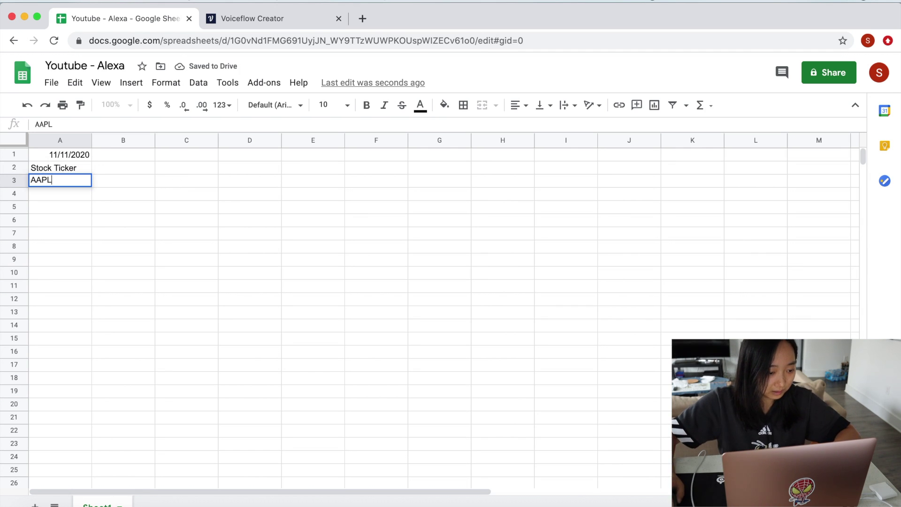
key(Return)
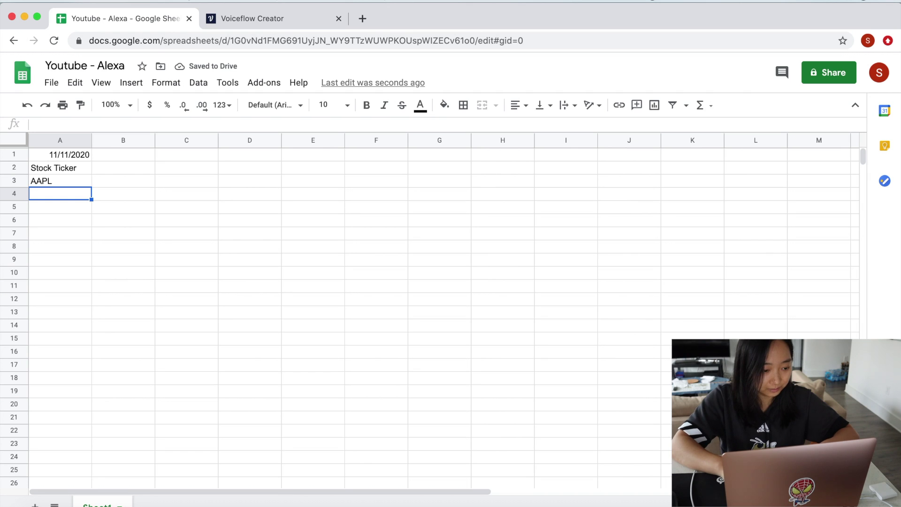
text(MSFT)
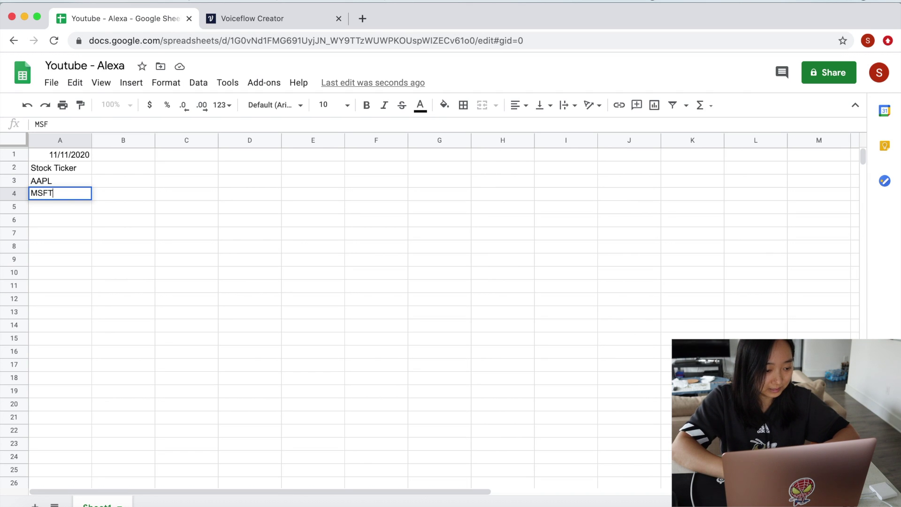
key(Return)
Enter 2 shares for AAPL and 1 for MSFT in column B, and head the column "Shares" in B2.
click(115, 181)
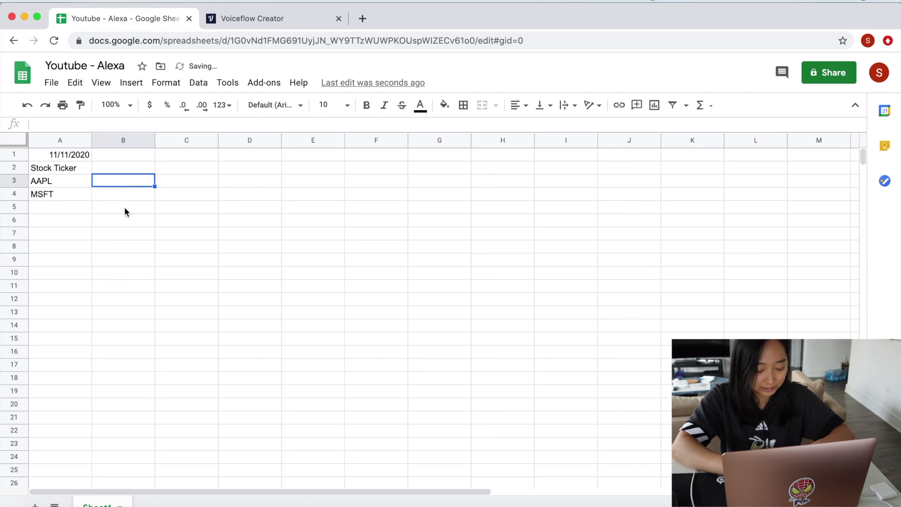
text(2)
key(Return)
text(1)
key(Return)
key(Up)
key(Up)
key(Up)
text(Shares)
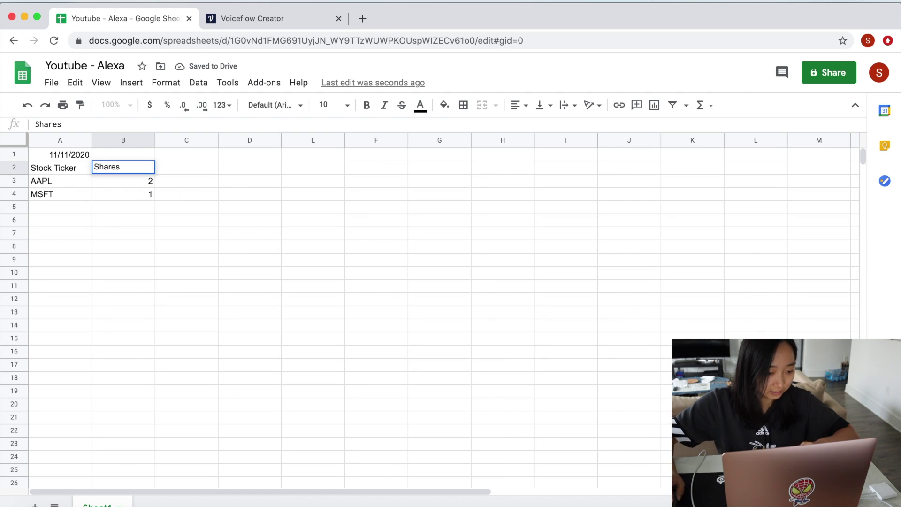
key(Return)
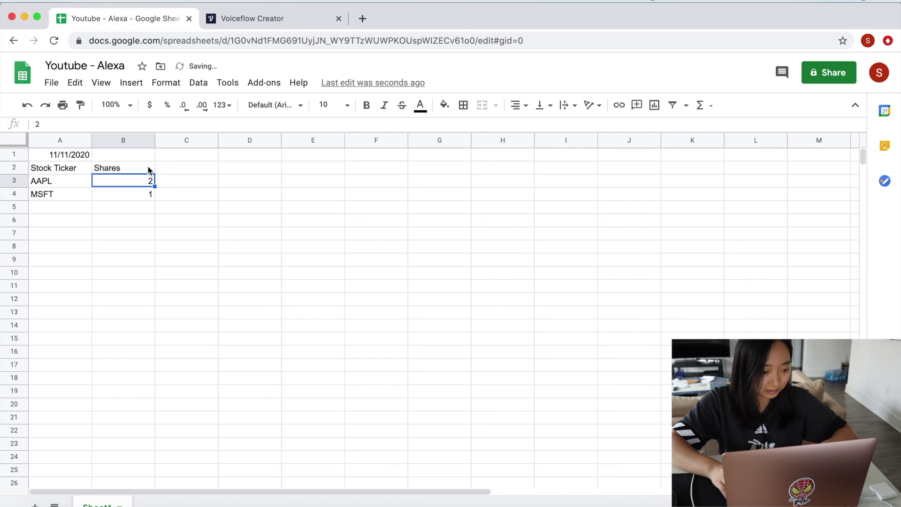
Add the column header "Market Price" in cell C2.
click(184, 170)
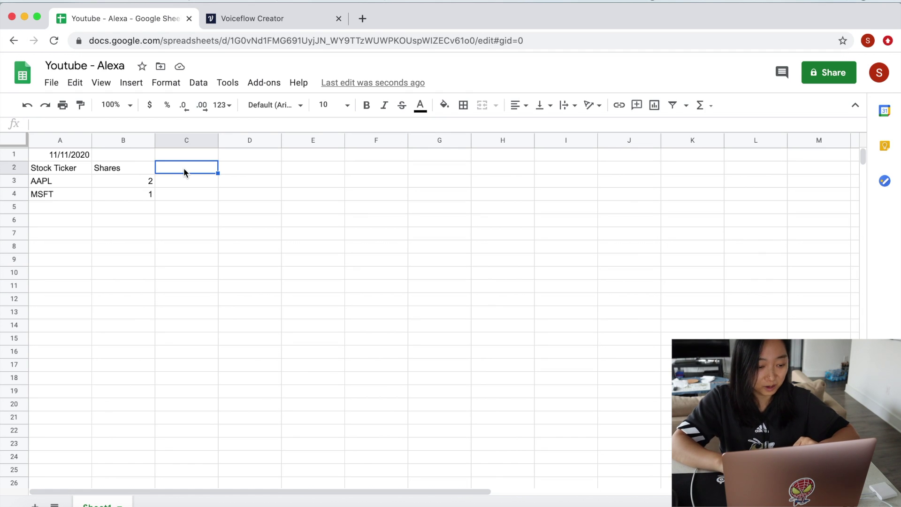
text(Market P)
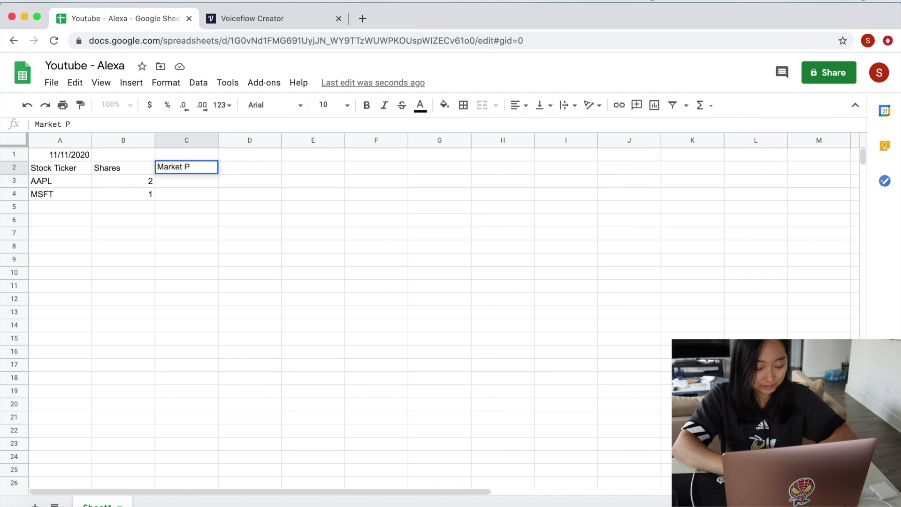
text(rice)
key(Return)
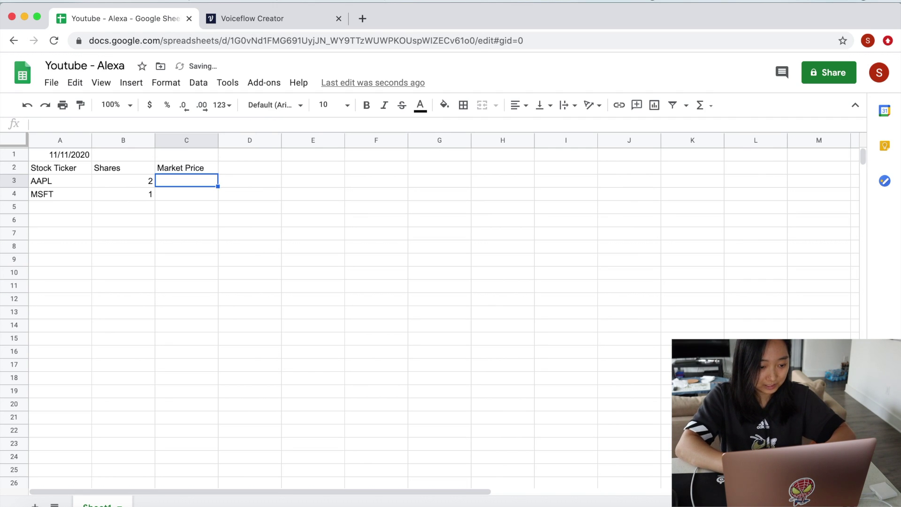
Enter the formula =GOOGLEFINANCE(A3,"price") in C3 to fetch the AAPL market price.
text(=)
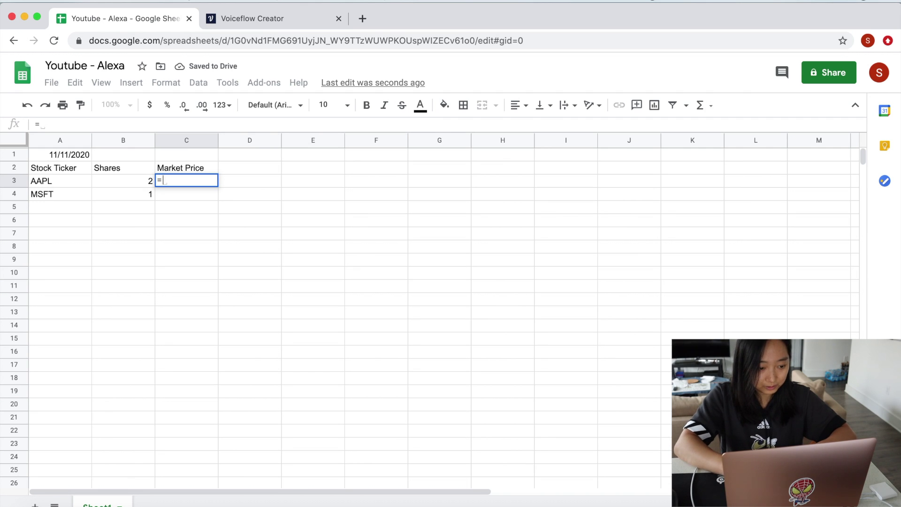
text(GOO)
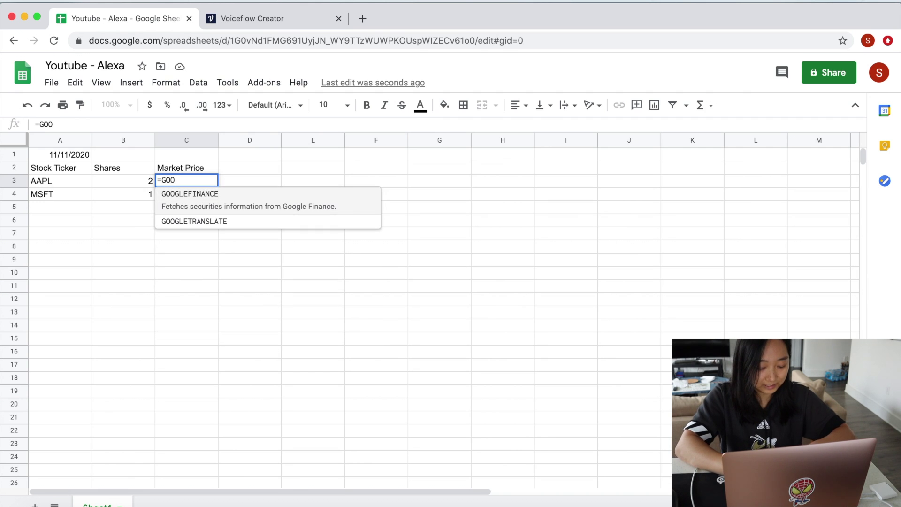
click(212, 205)
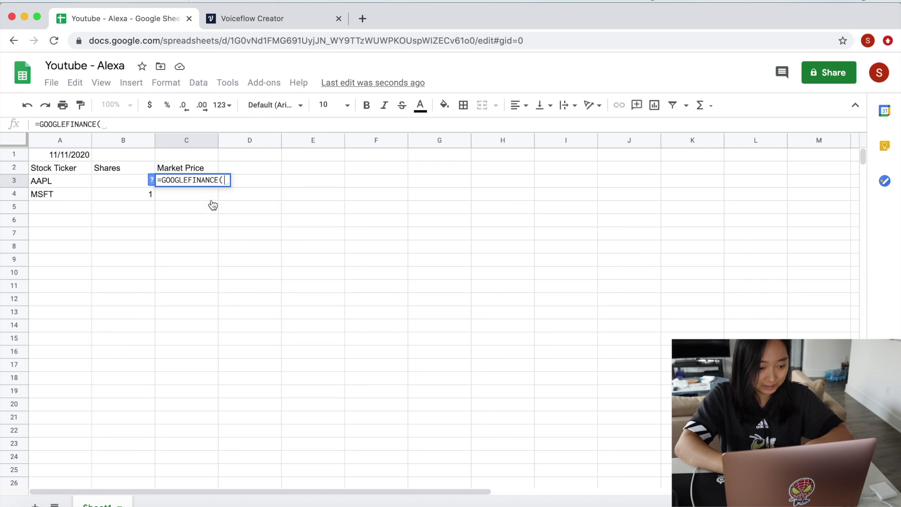
click(106, 124)
click(61, 181)
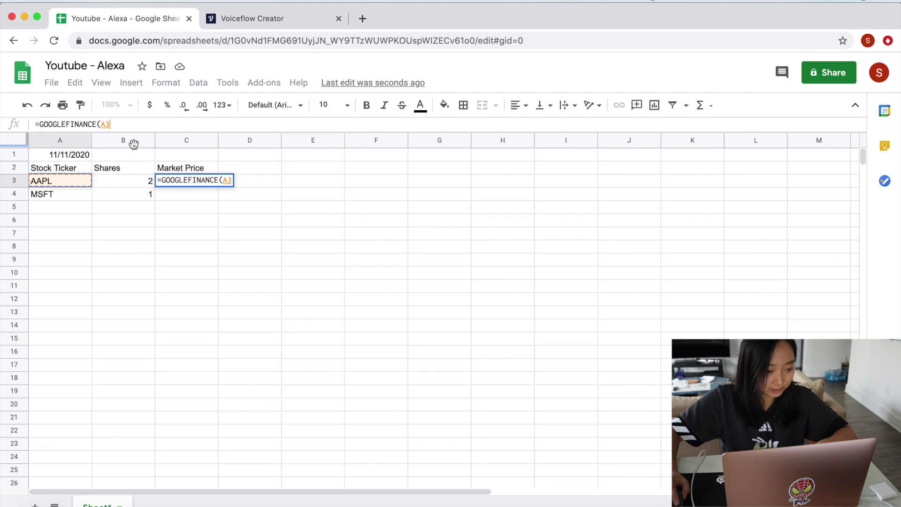
text(, )
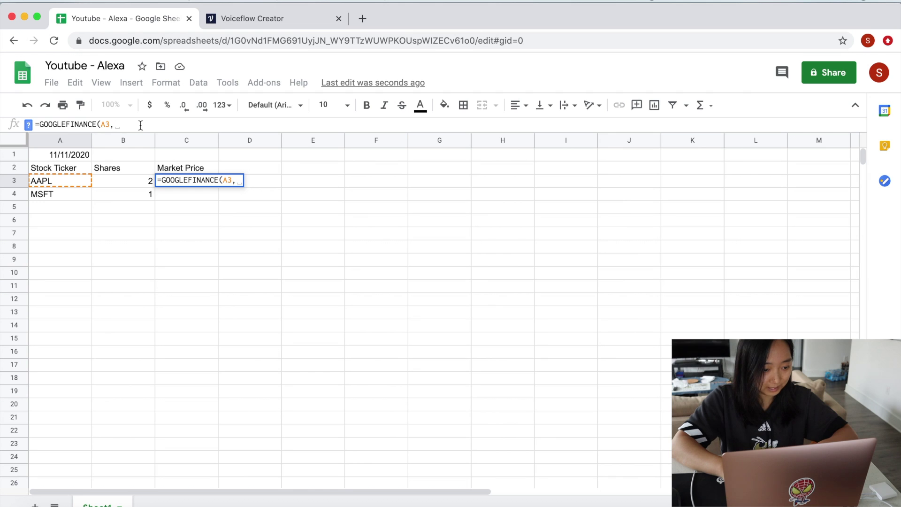
text("p)
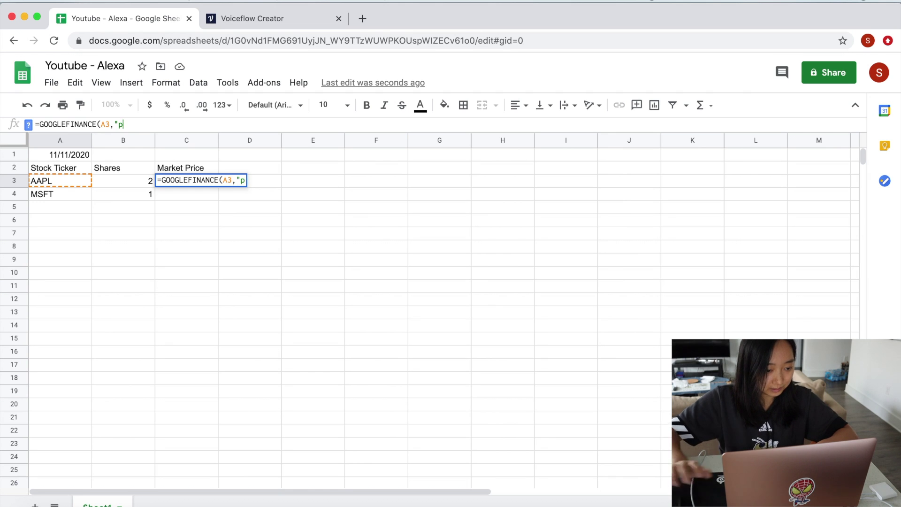
text(rice"))
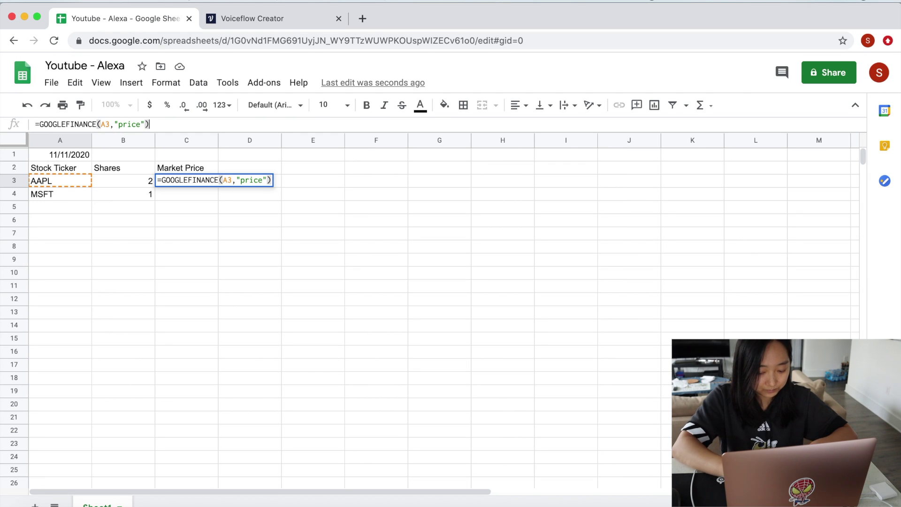
key(Return)
click(70, 152)
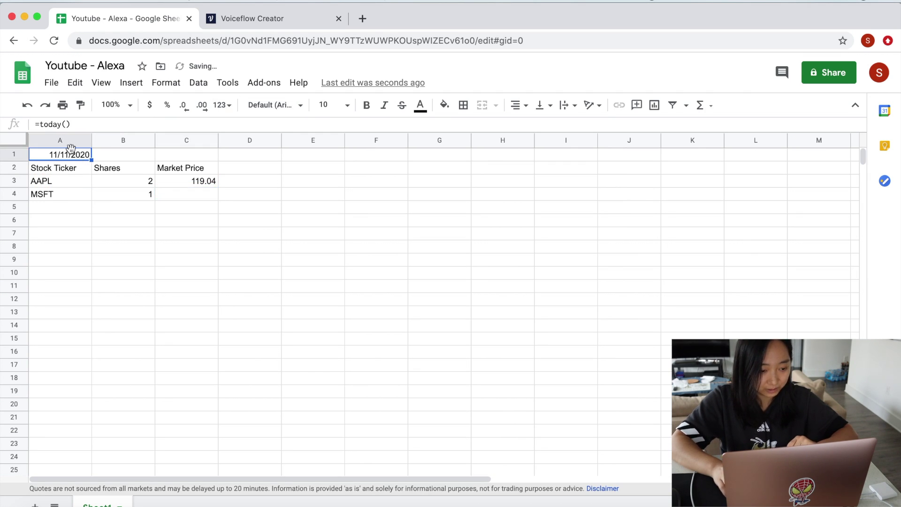
click(190, 184)
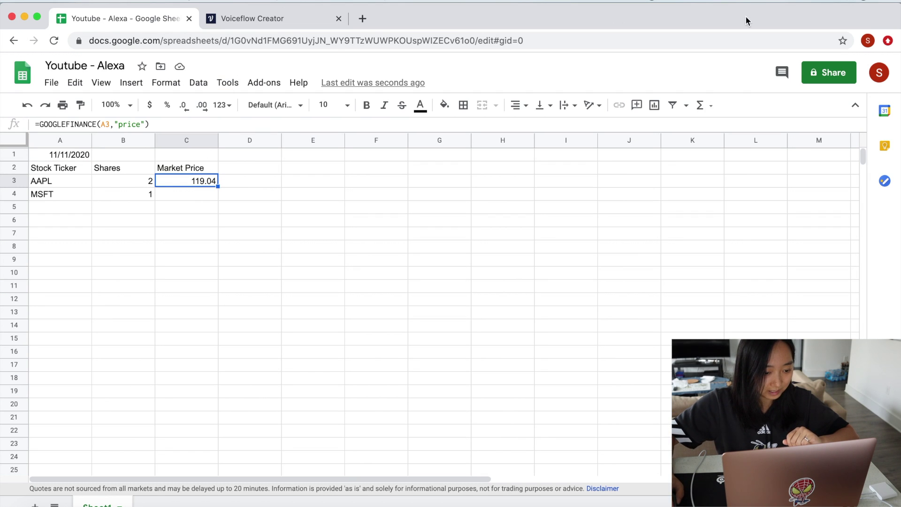
click(199, 188)
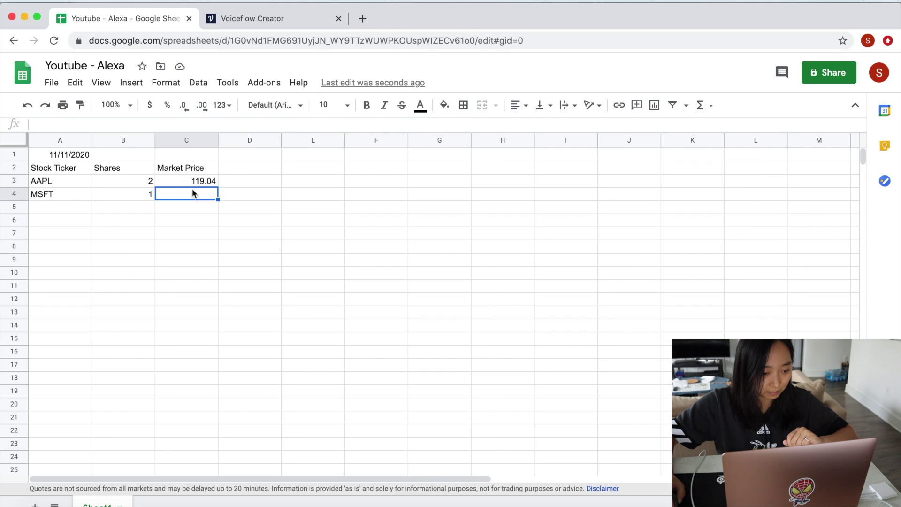
click(181, 182)
key(Down)
click(202, 179)
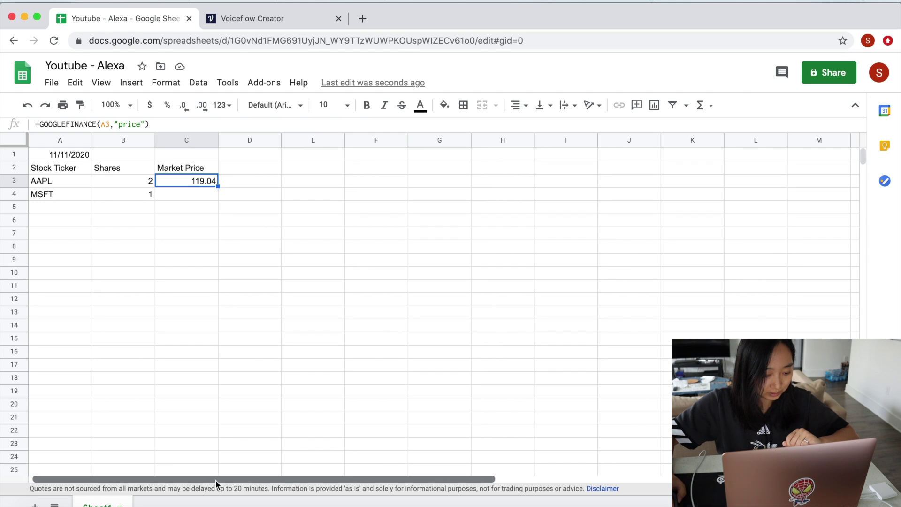
click(198, 169)
click(246, 170)
key(Down)
key(Down)
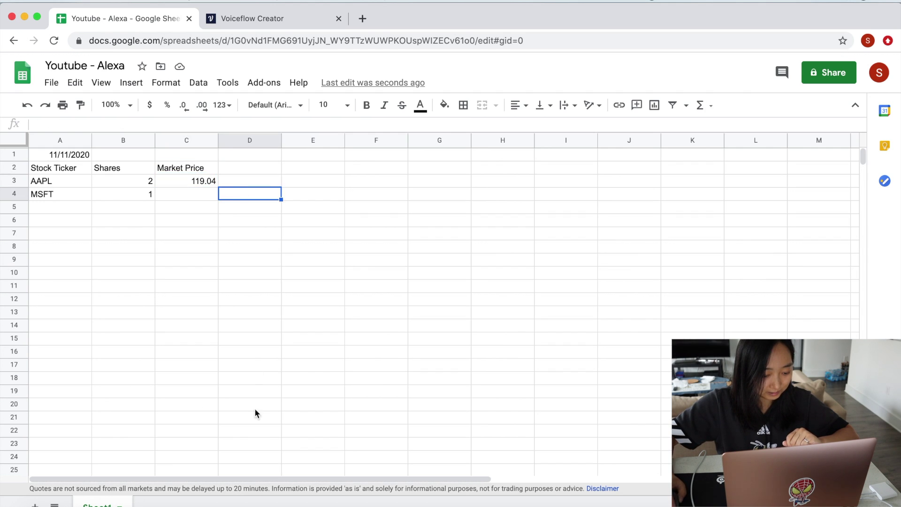
Fill the market price formula from C3 down to C4 for MSFT, and check the copied formula.
click(186, 195)
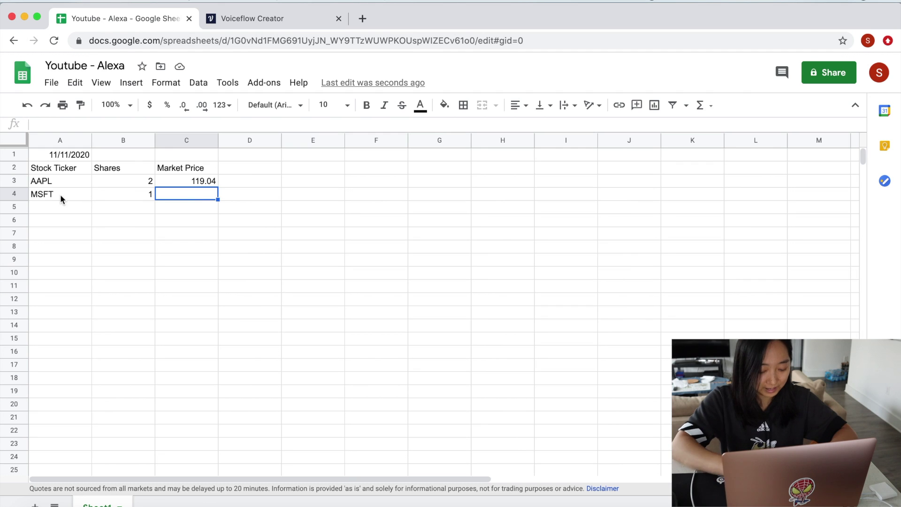
click(74, 193)
click(206, 183)
drag(216, 188, 215, 194)
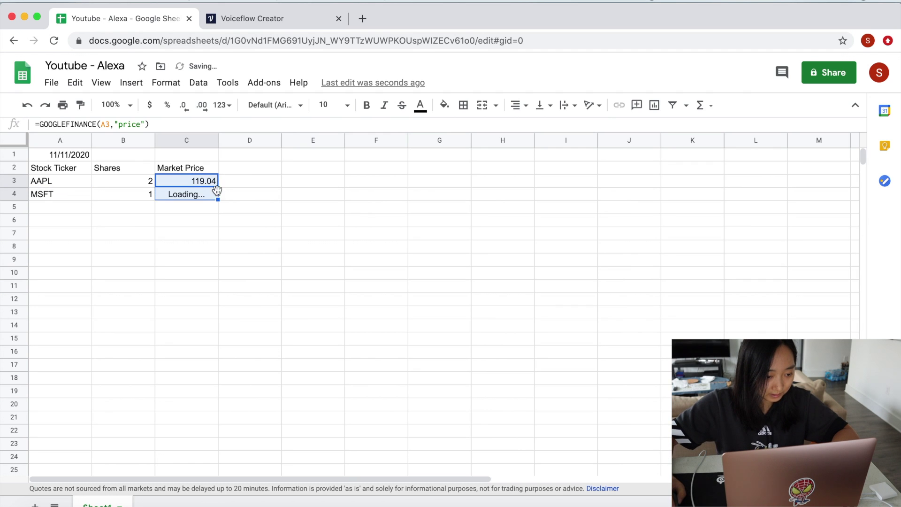
click(185, 193)
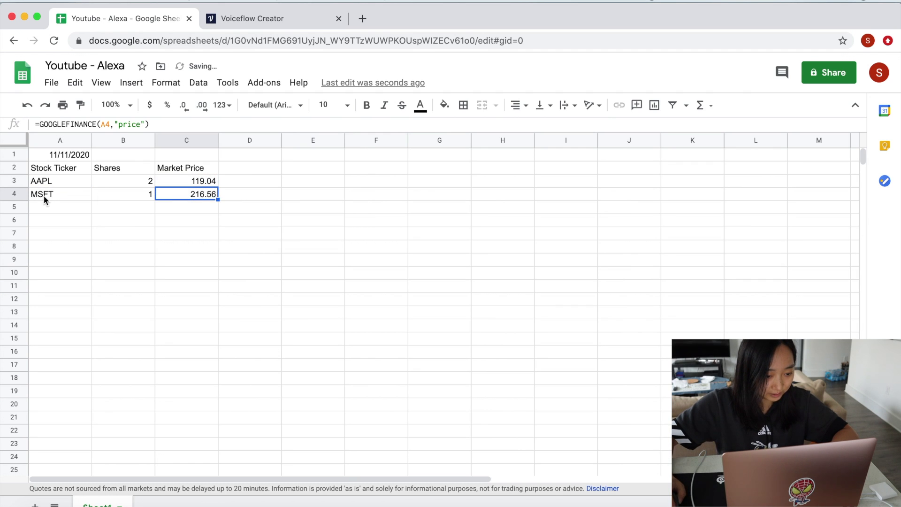
Calculate the AAPL market value in D3 with the formula =B3*C3, multiplying shares by market price.
click(190, 178)
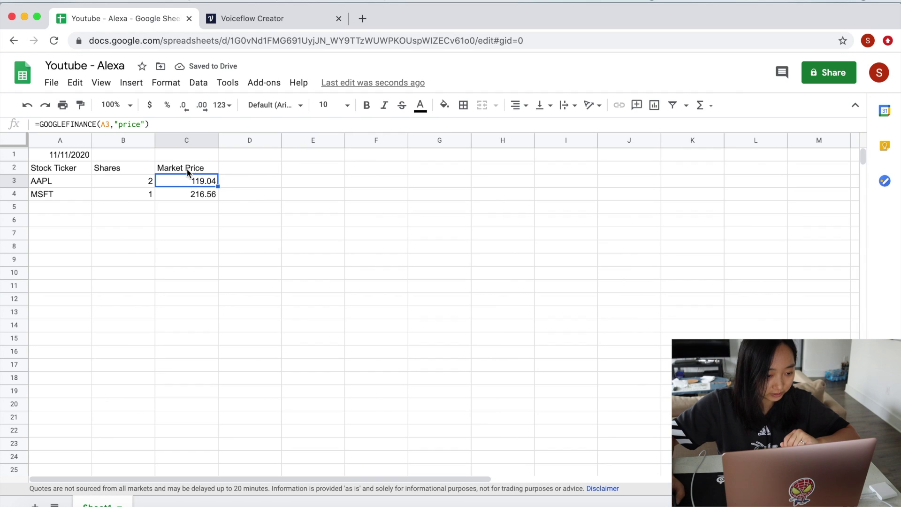
click(258, 179)
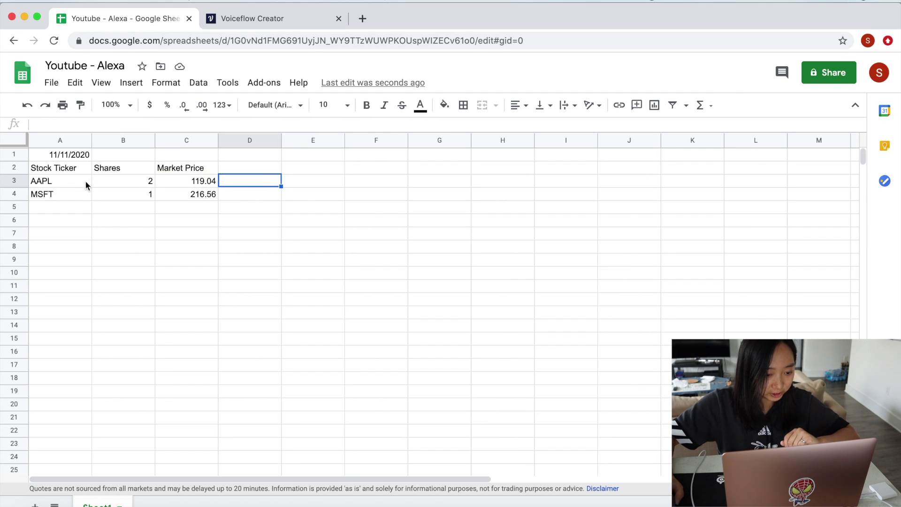
click(71, 179)
click(243, 184)
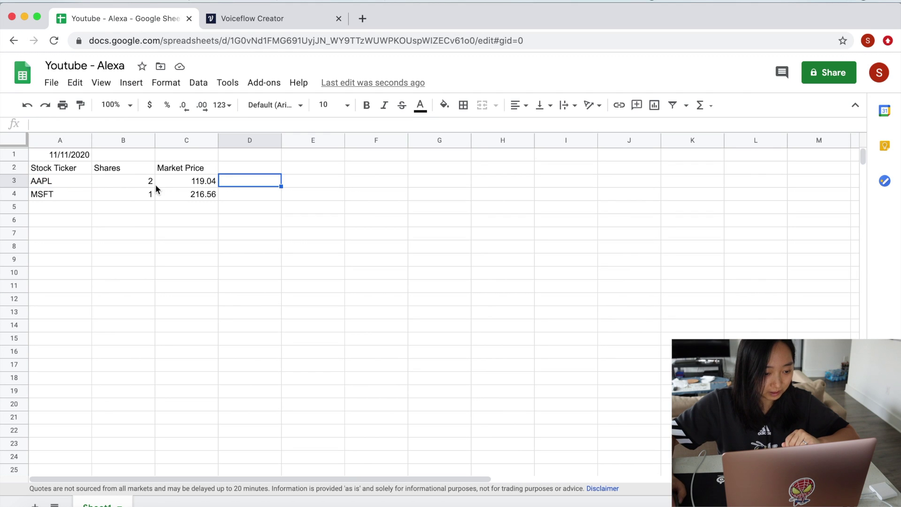
text(=)
click(130, 176)
text(*)
click(193, 185)
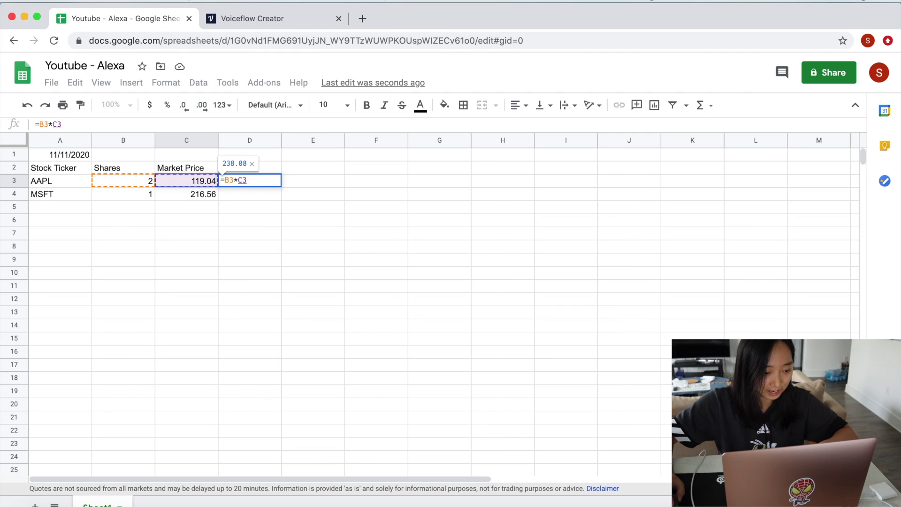
key(Return)
Fill the market value formula from D3 down to D4 for MSFT and check the copied formula.
click(274, 182)
drag(280, 186, 255, 194)
click(253, 193)
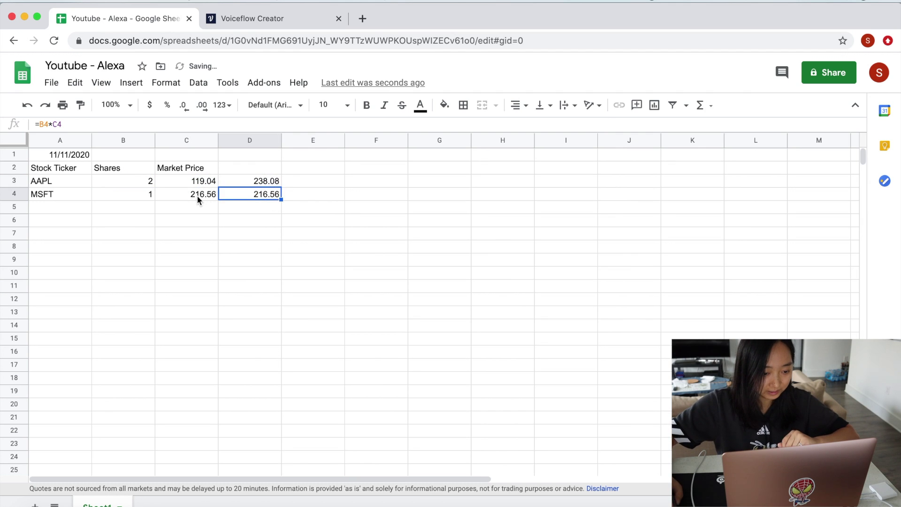
Add the column header "Market Value" in cell D2.
click(237, 168)
text(Mar)
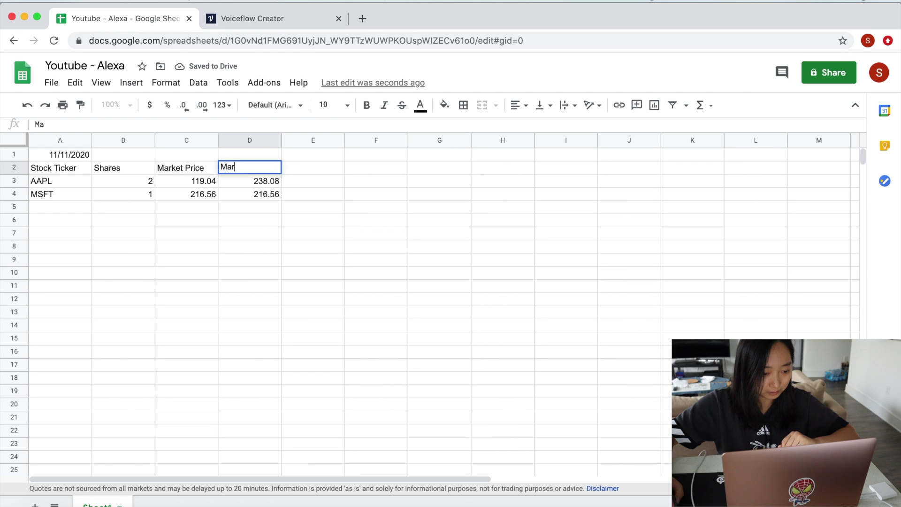
text(ket Value)
key(Return)
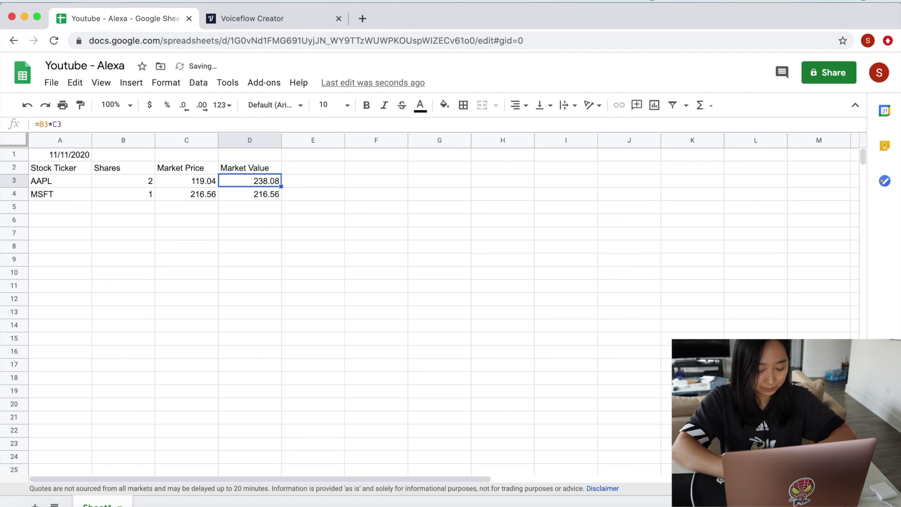
Enter the label "Total" in cell C6, below the stock rows.
click(273, 207)
click(270, 198)
click(263, 208)
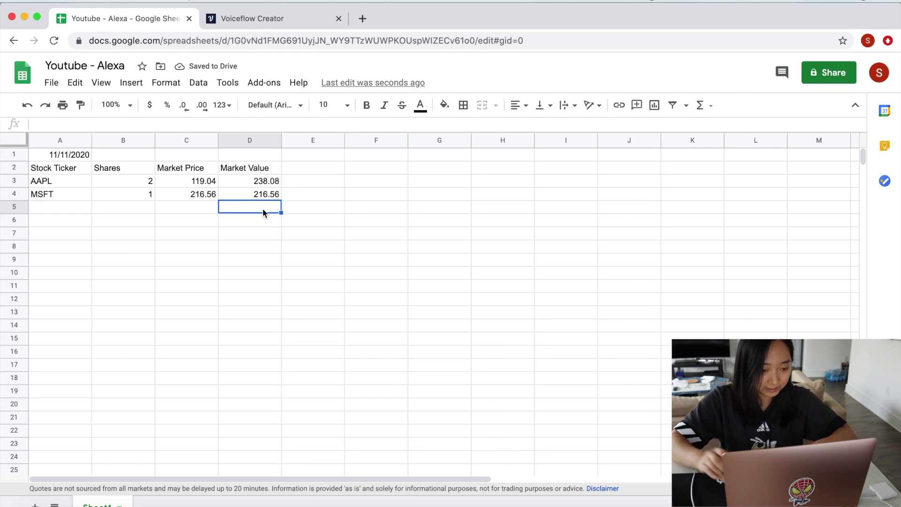
click(215, 220)
click(238, 220)
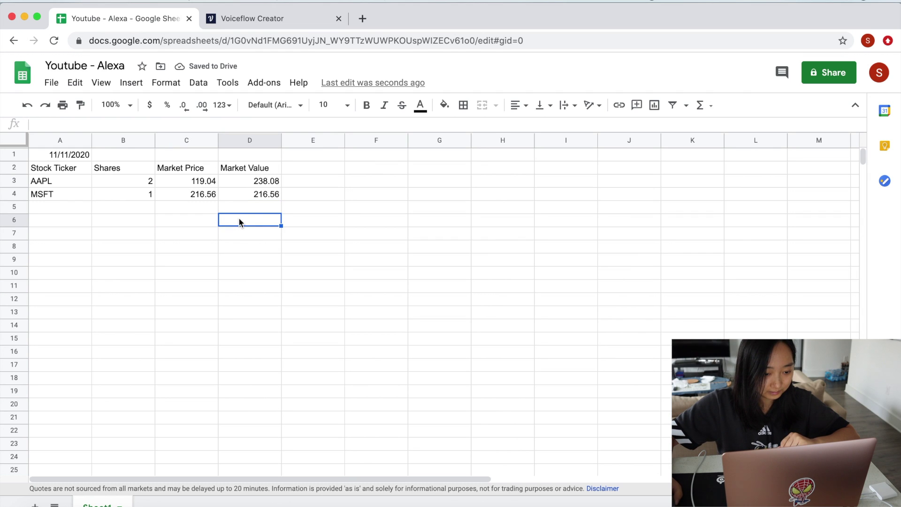
key(Left)
text(Total)
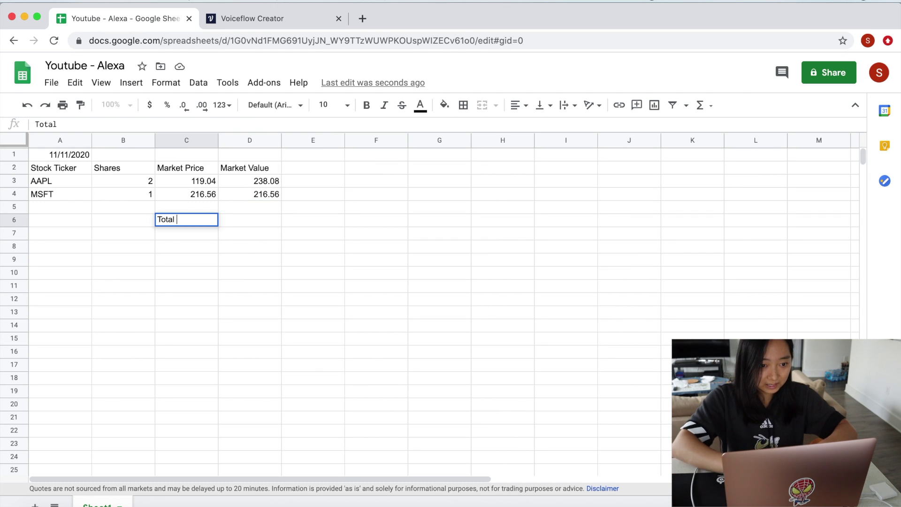
key(Return)
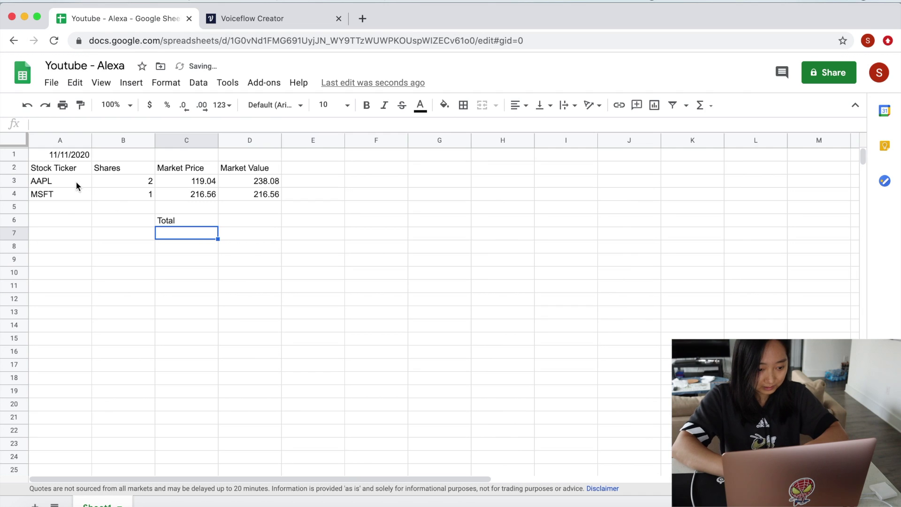
Sum the stock market values in D6 with the formula =SUM(D3:D4) and check the formula.
click(234, 224)
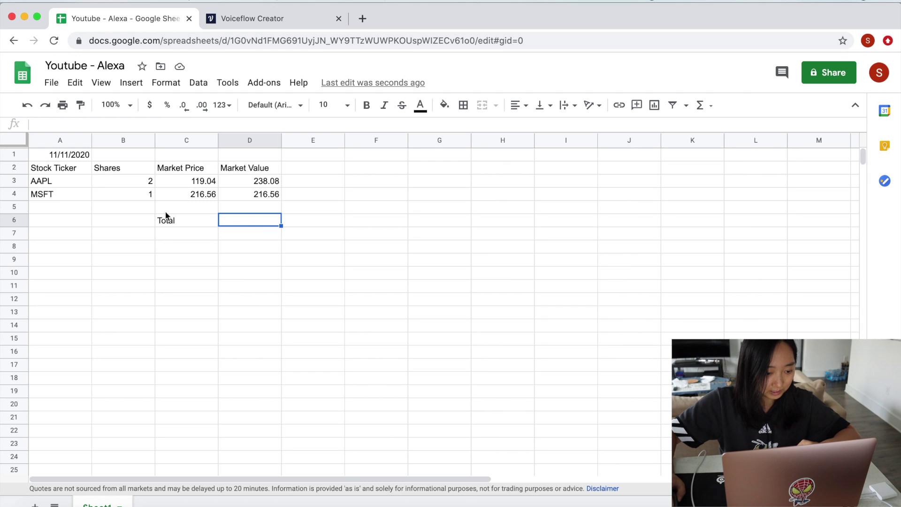
text(=sum)
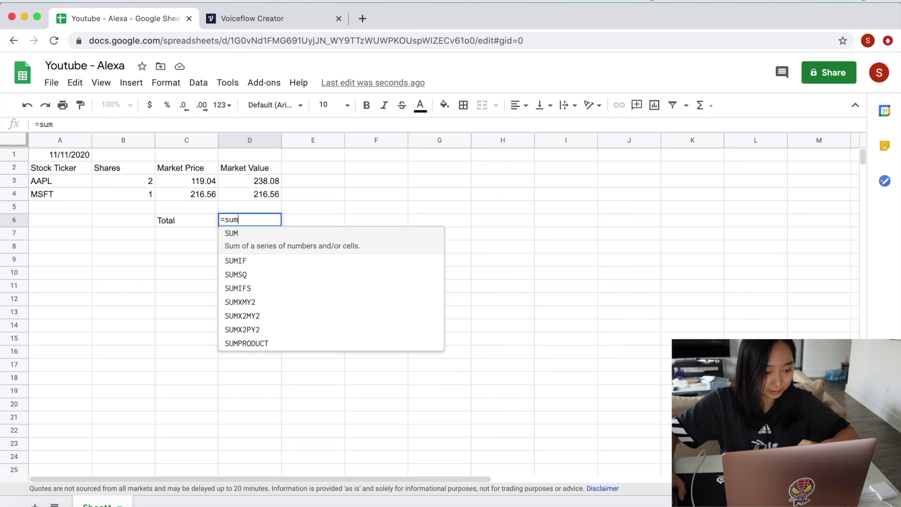
click(280, 235)
drag(261, 185, 258, 191)
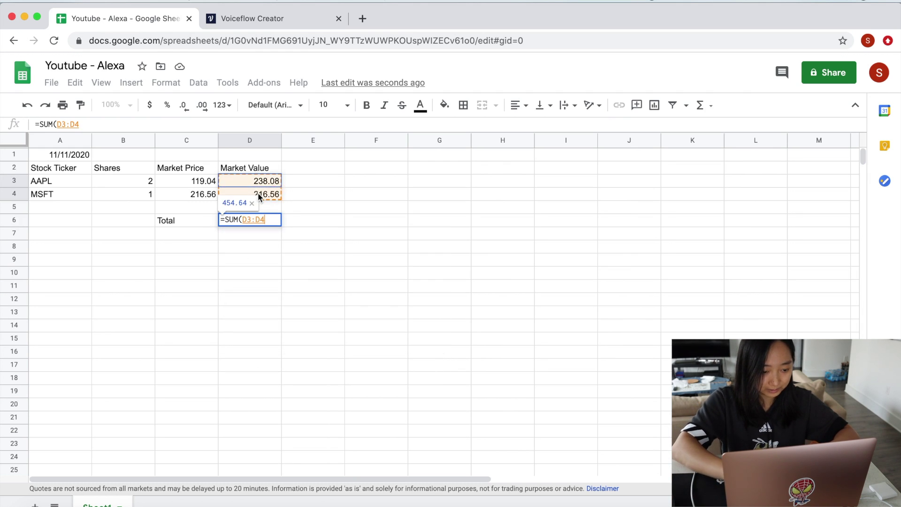
key(Return)
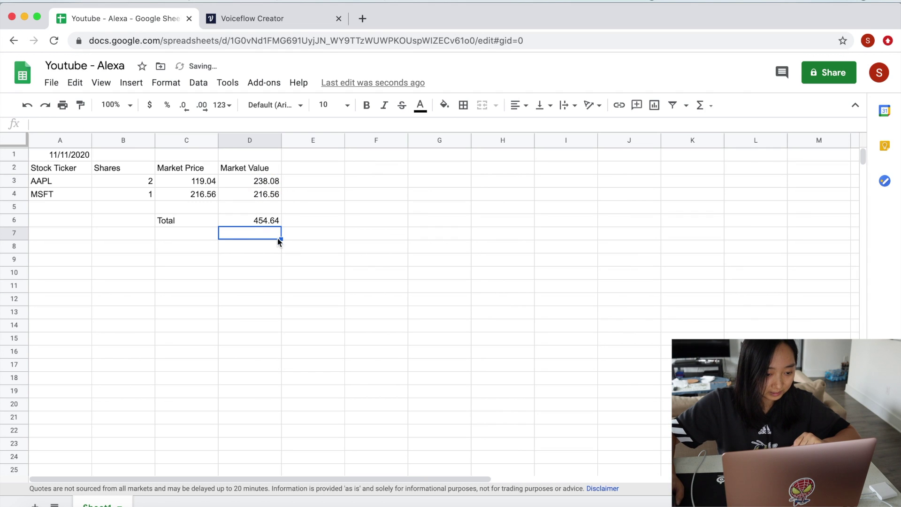
key(Up)
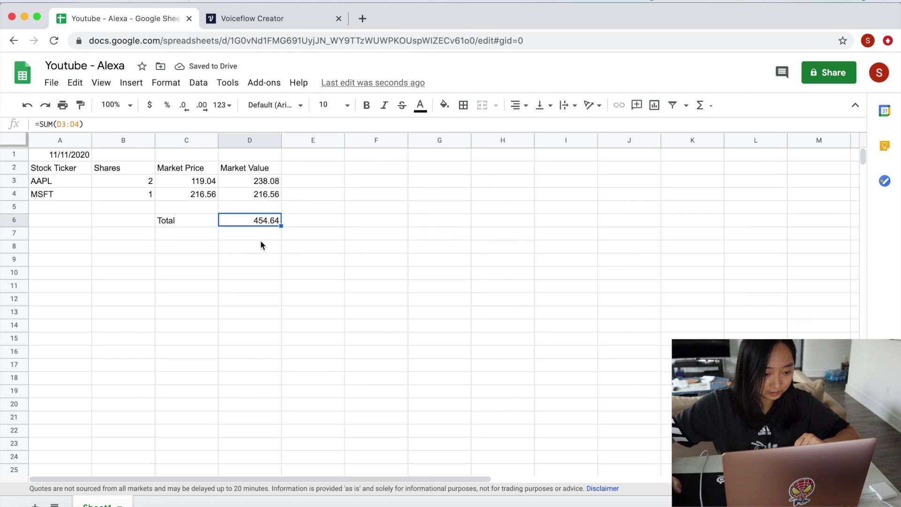
Enter a cash entry in row 2: 50 in F2, "Cash" in G2 and the date 11/1/2020 in H2.
click(269, 234)
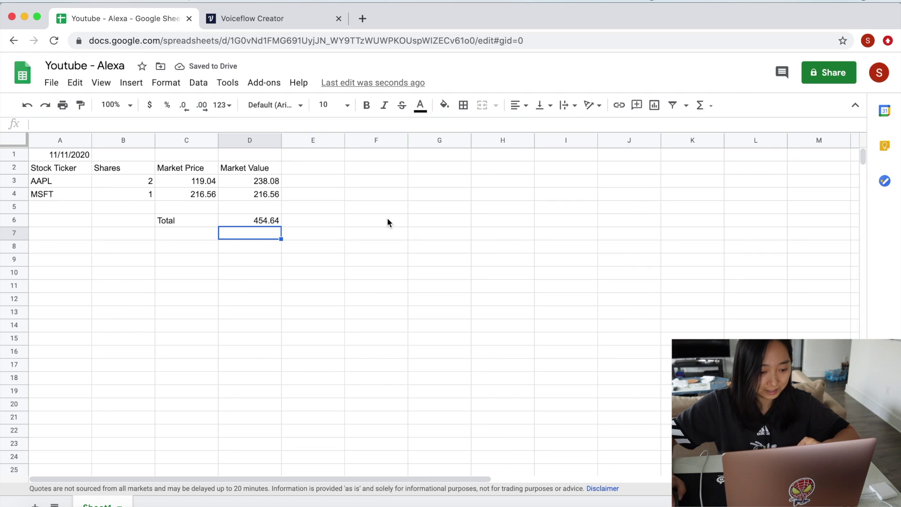
click(378, 196)
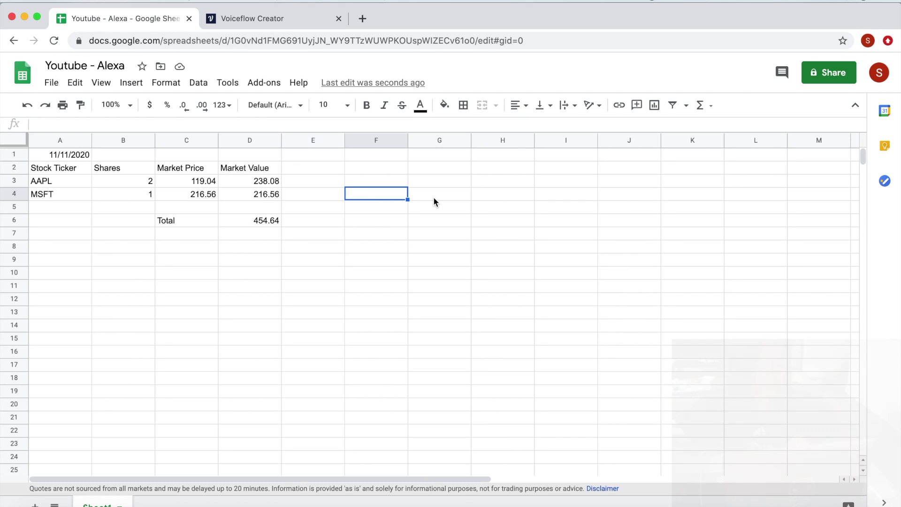
click(370, 170)
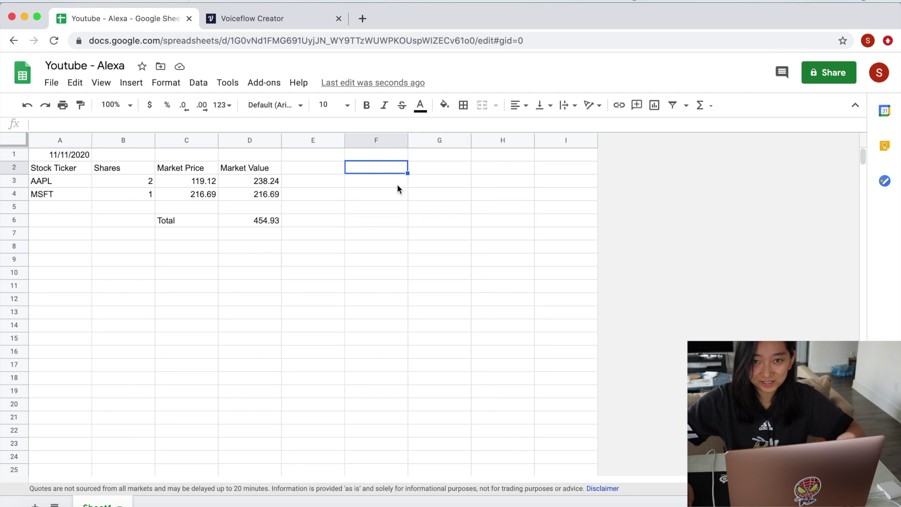
text(50)
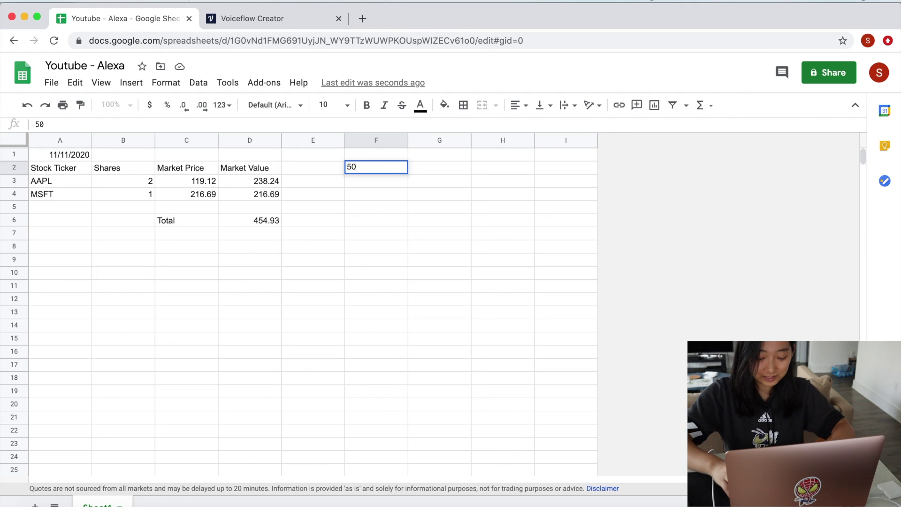
key(Tab)
text(Cash)
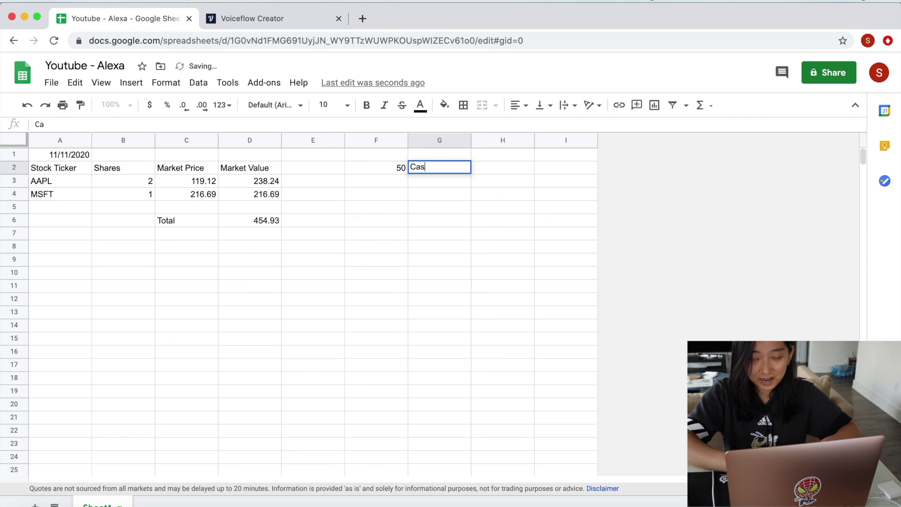
key(Tab)
text(11/)
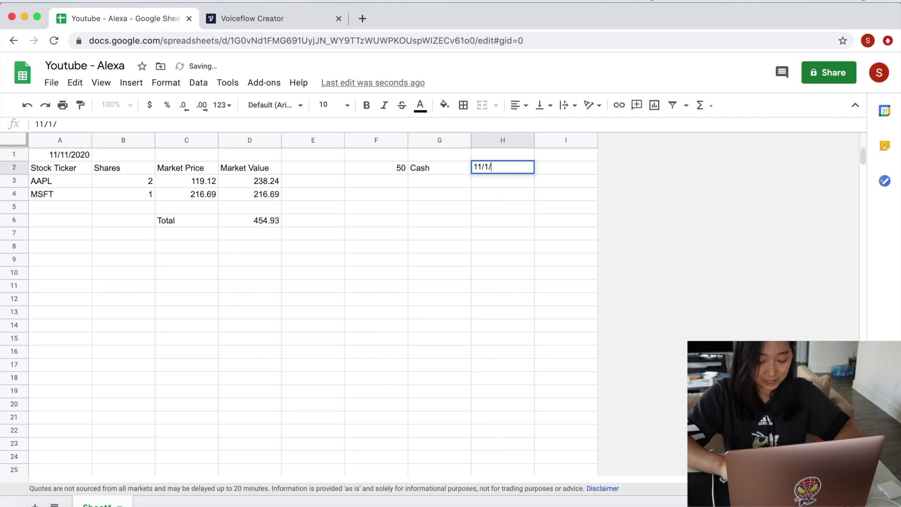
key(Return)
Enter the weekly income in row 3, with 500 in F3 and the label "Weekly" in G3.
click(499, 177)
click(443, 182)
click(404, 183)
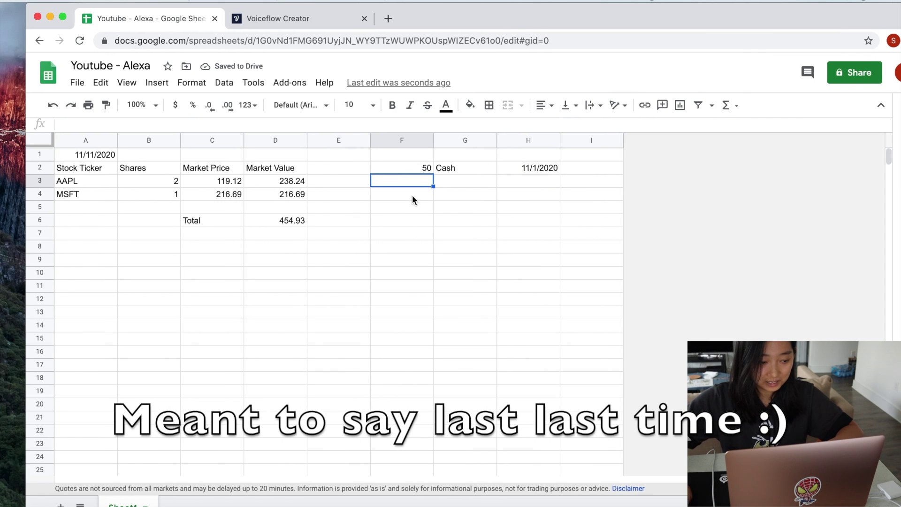
text(500)
key(Tab)
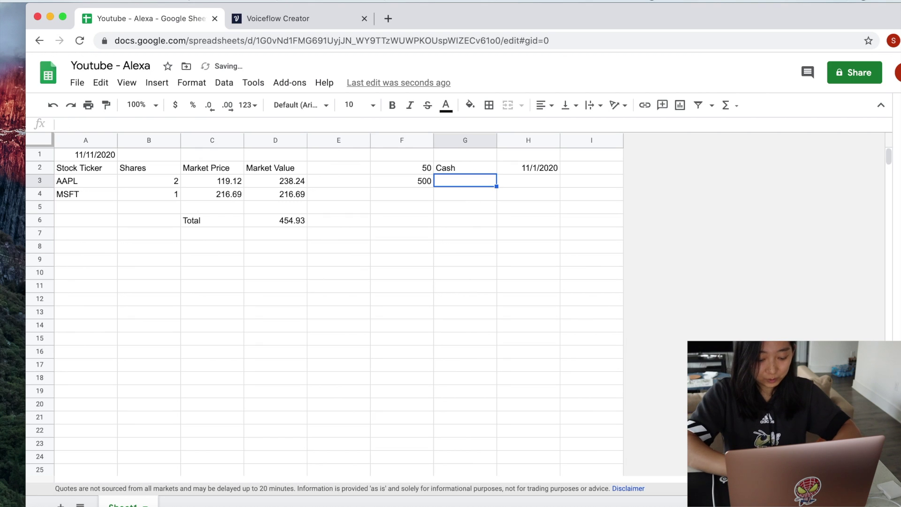
text(Weekly)
key(Return)
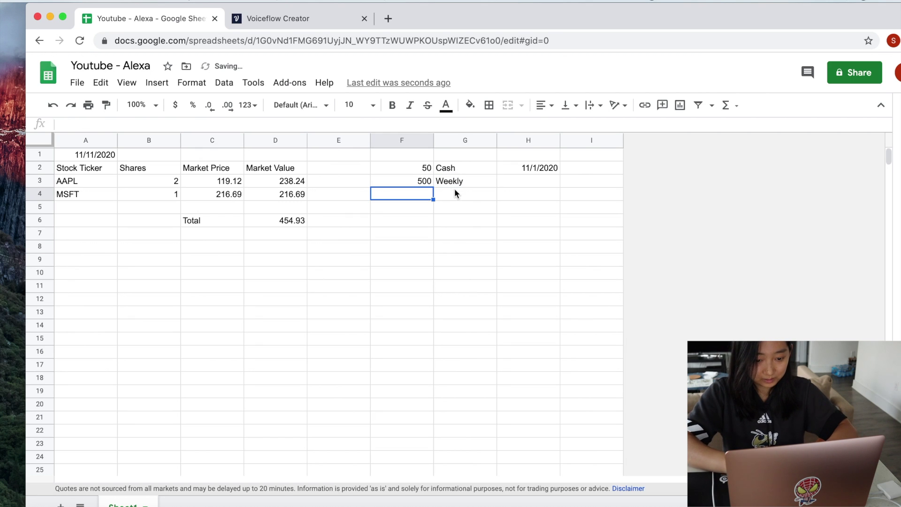
Enter the expenses in row 4, with 450 in F4 and the label "expenses" in G4.
text(450)
key(Return)
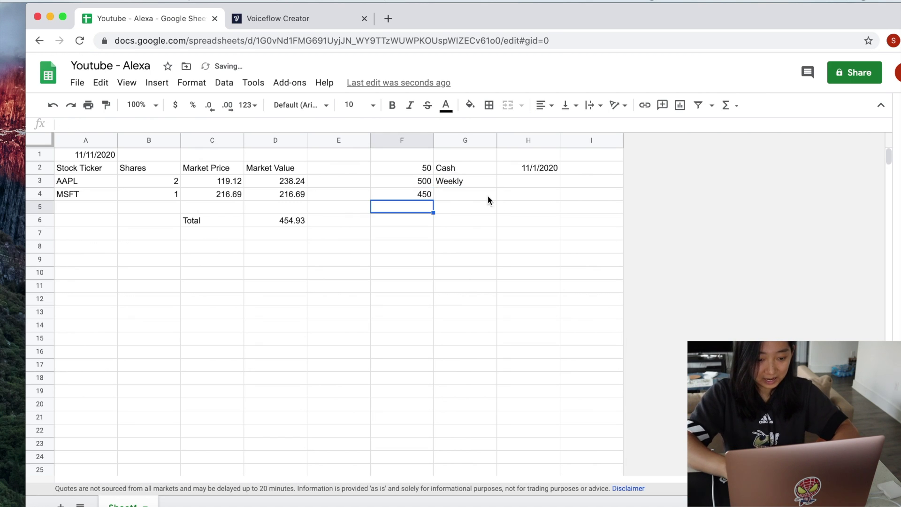
click(486, 198)
text(ex)
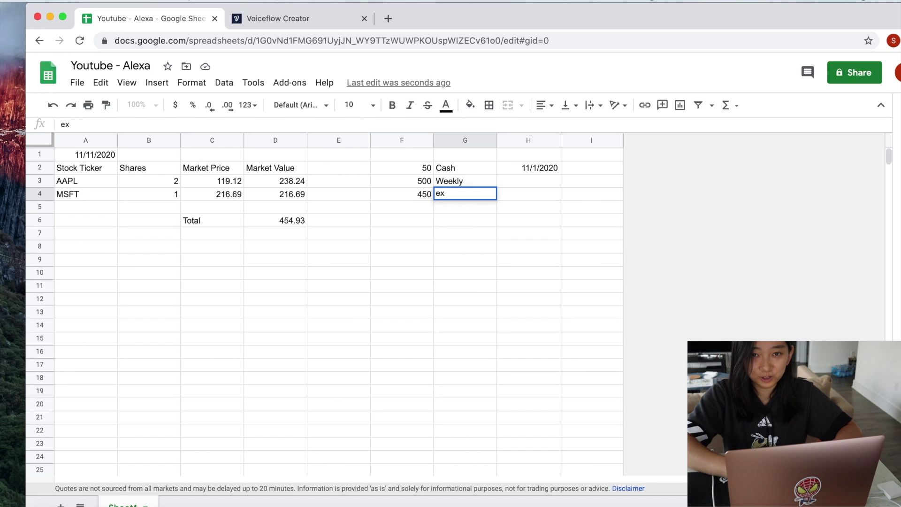
text(penses)
key(Return)
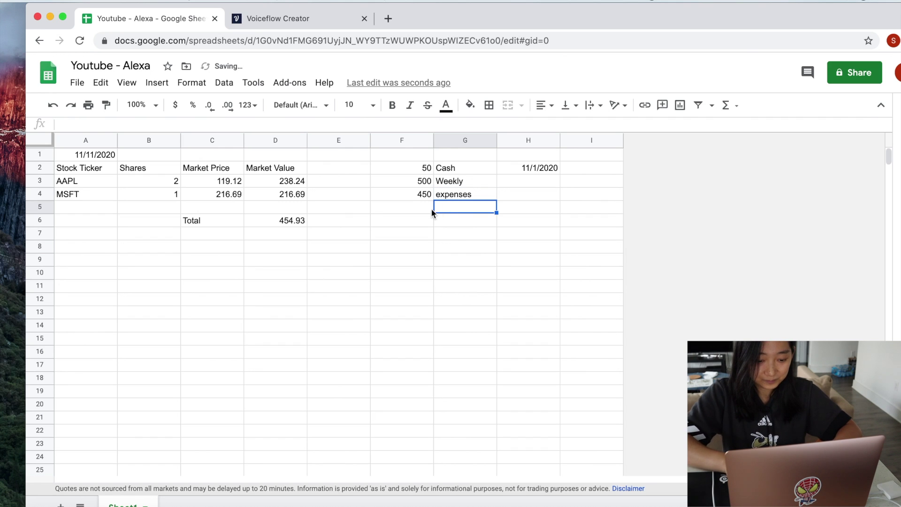
Subtract the expenses from the weekly amount in F5 with the formula =F3-F4.
key(Left)
text(=)
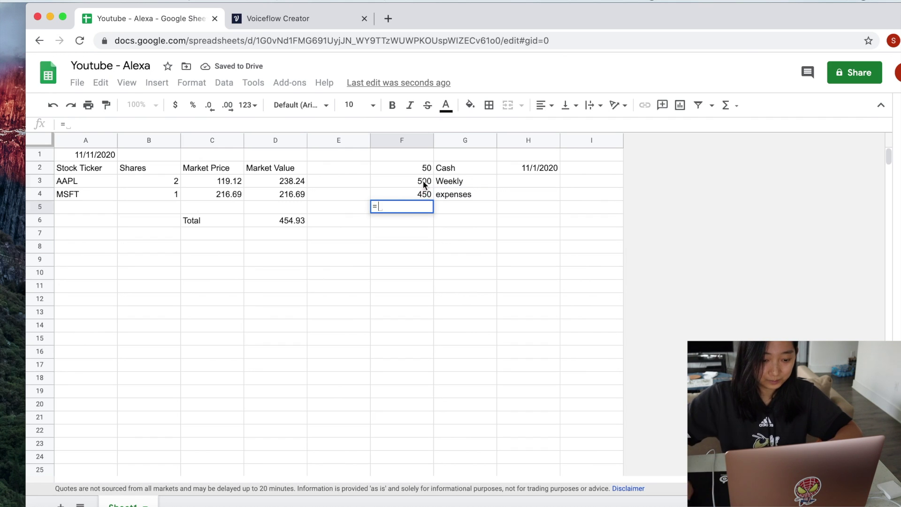
click(423, 181)
text(-)
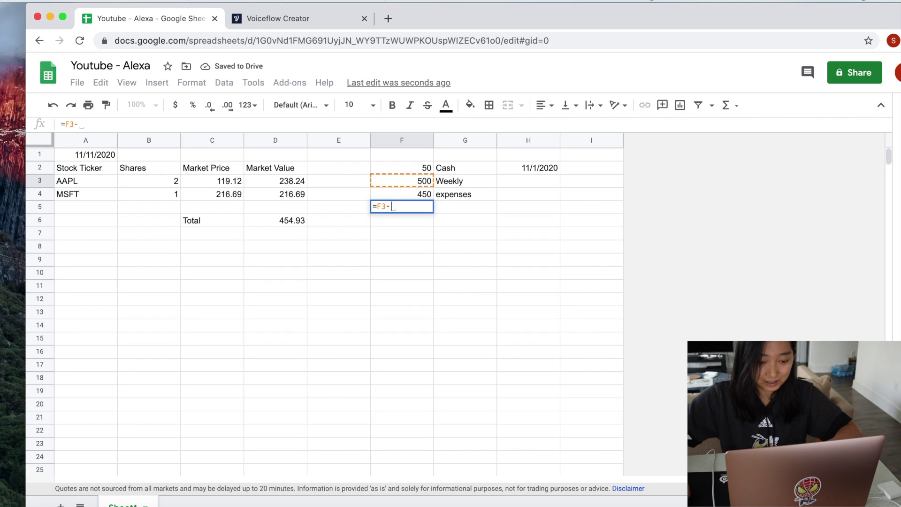
click(424, 194)
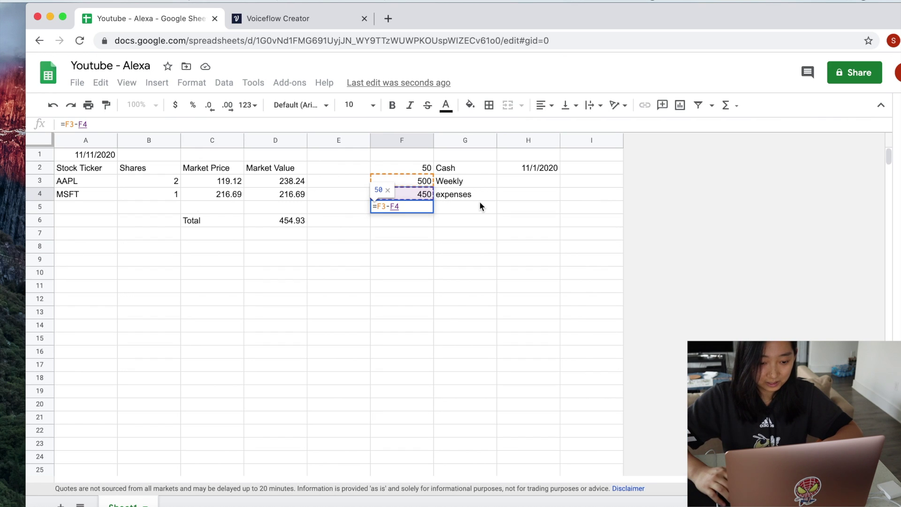
key(Return)
Label the difference in G5 as "towards net worth".
click(466, 212)
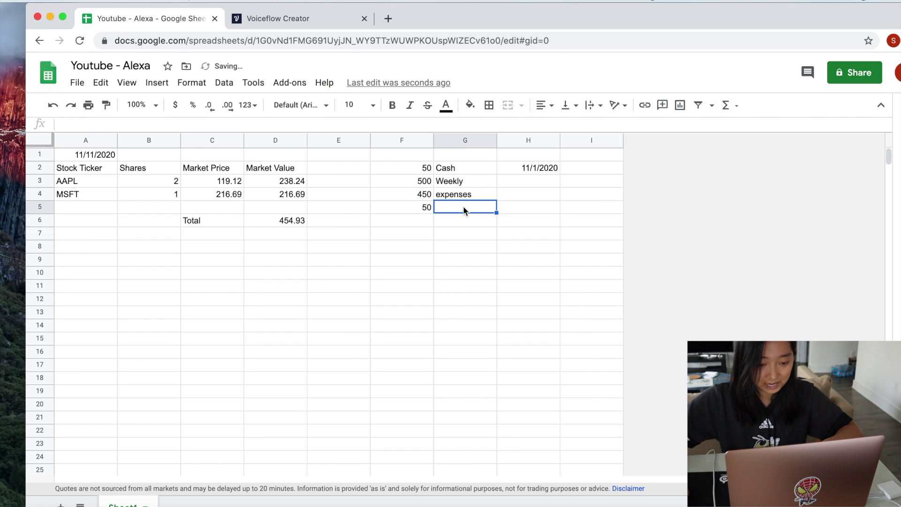
text(towards t)
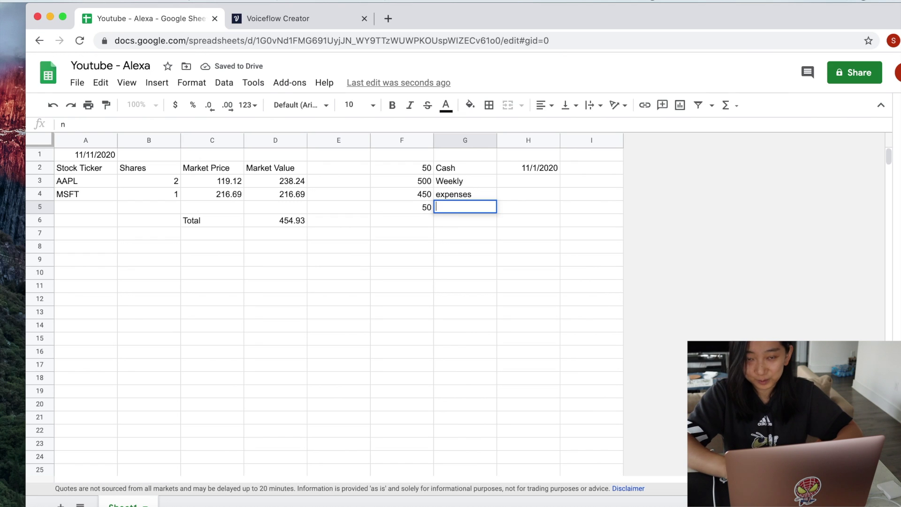
key(BackSpace)
text(net worth)
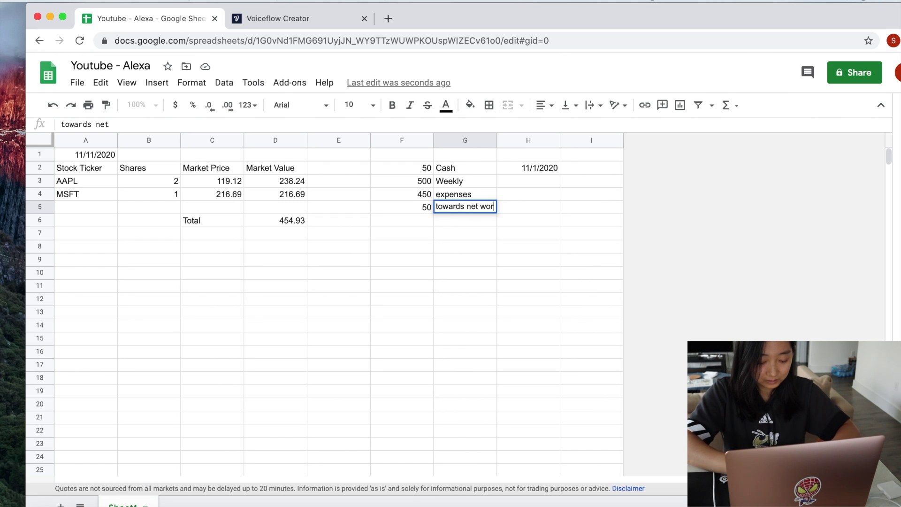
key(Return)
key(Down)
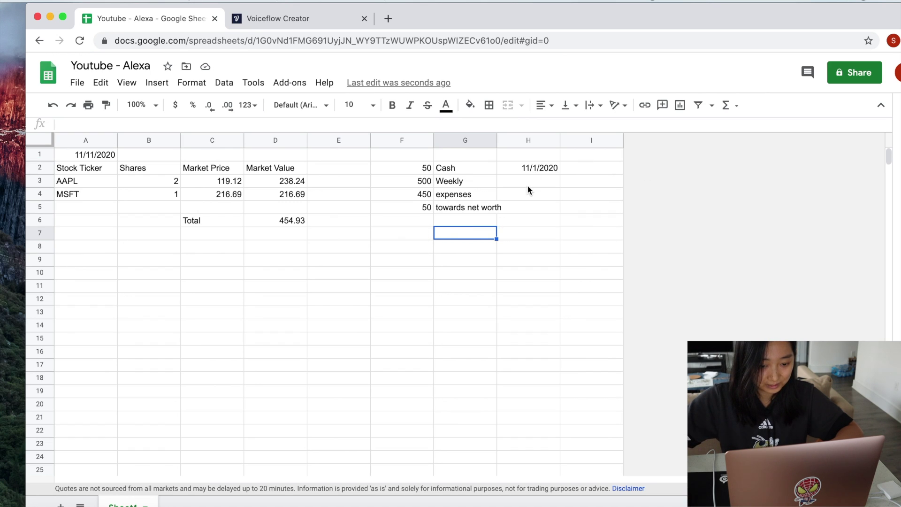
Calculate the days elapsed since the cash date in G7 with the formula =A1-H2.
text(=)
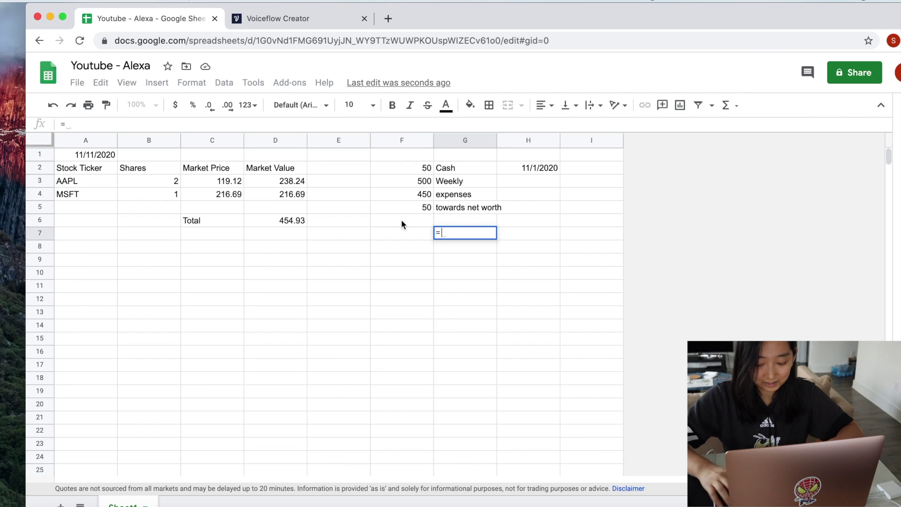
click(77, 154)
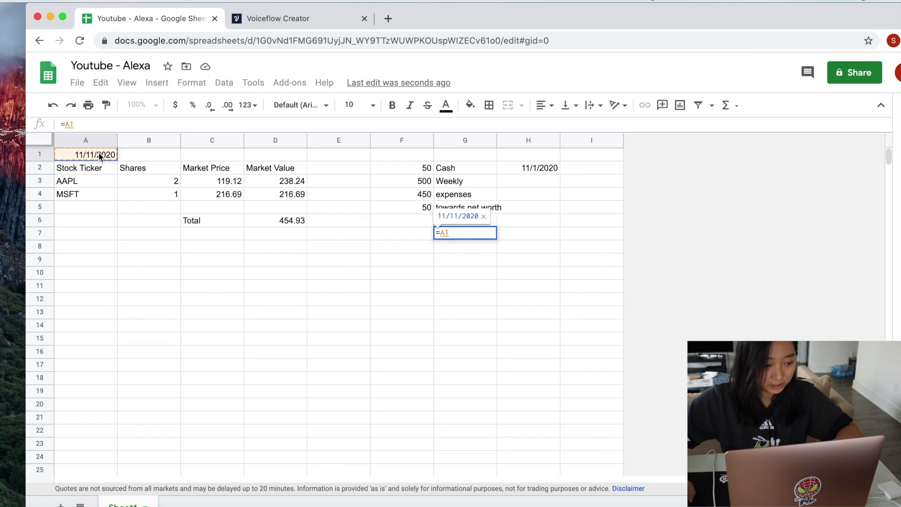
text(-)
click(533, 169)
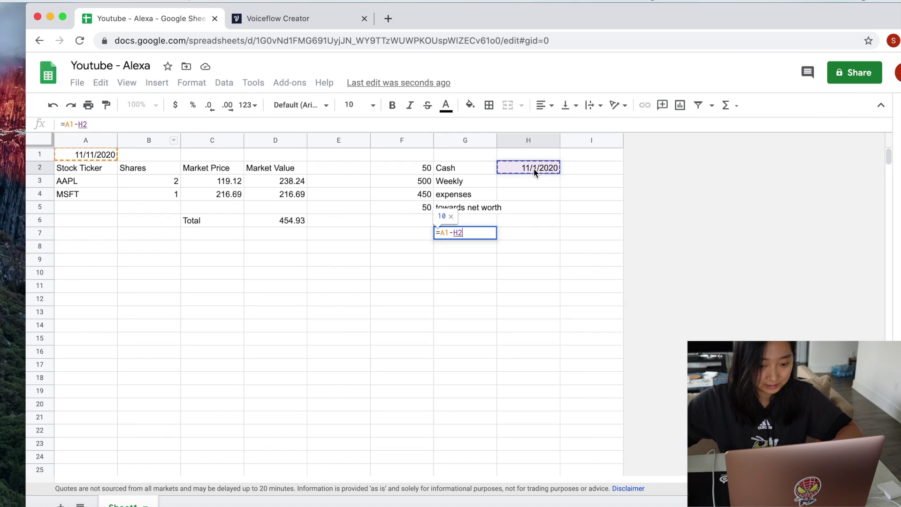
key(Return)
click(475, 235)
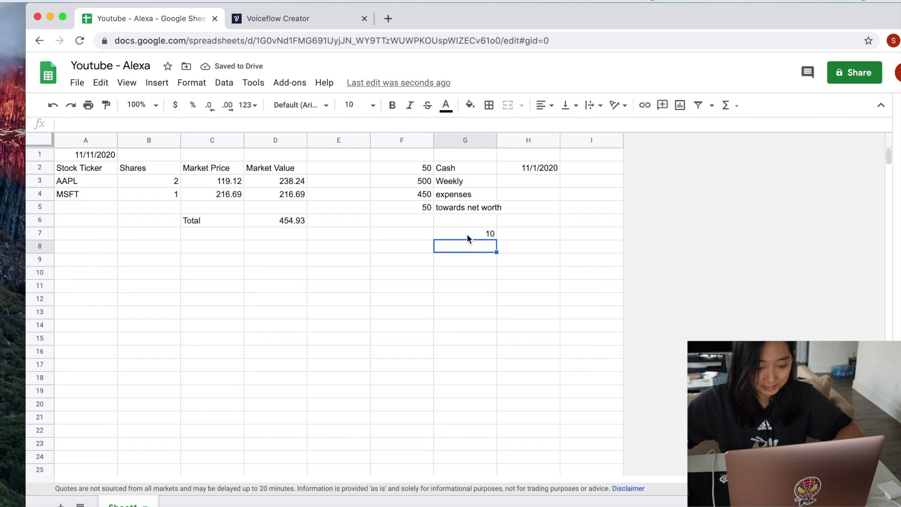
Label the day count in H7 as "Days".
click(526, 235)
text(Days)
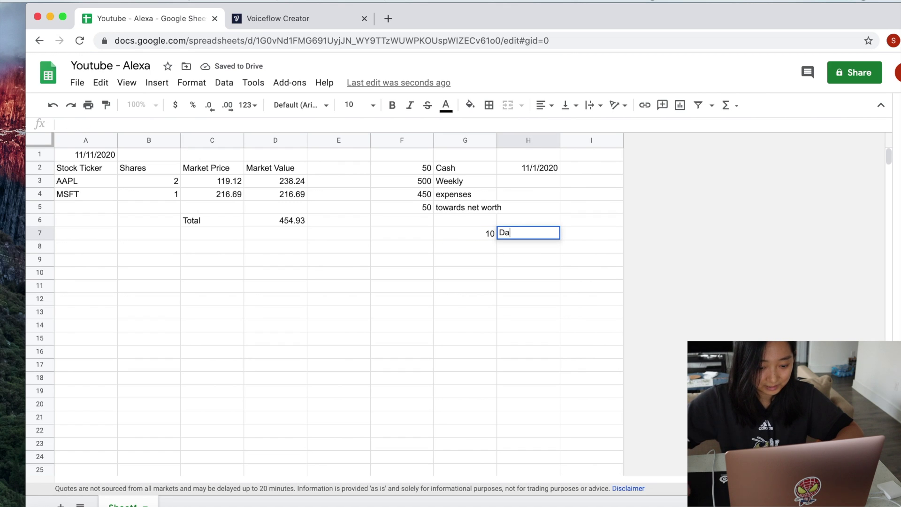
key(Return)
Convert the days to weeks in G8 with the formula =G7/7 and label it "Weeks" in H8.
click(488, 248)
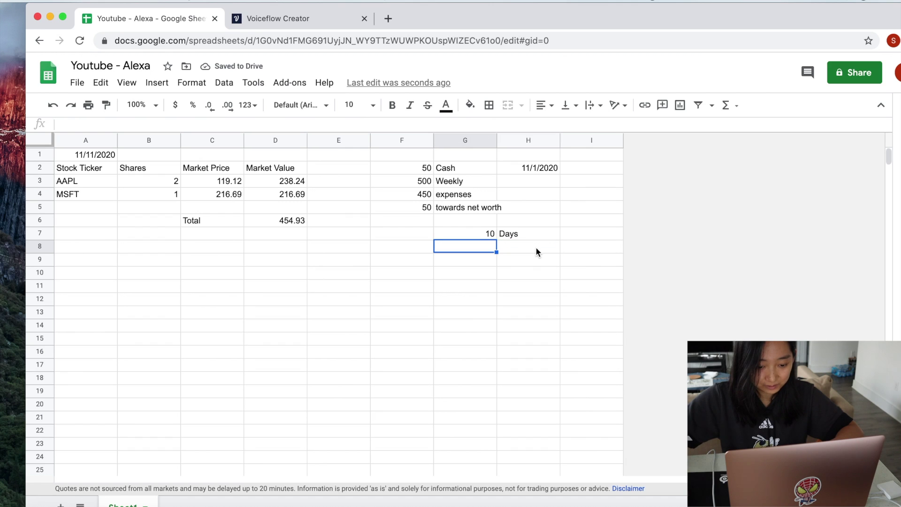
text(=G7/7)
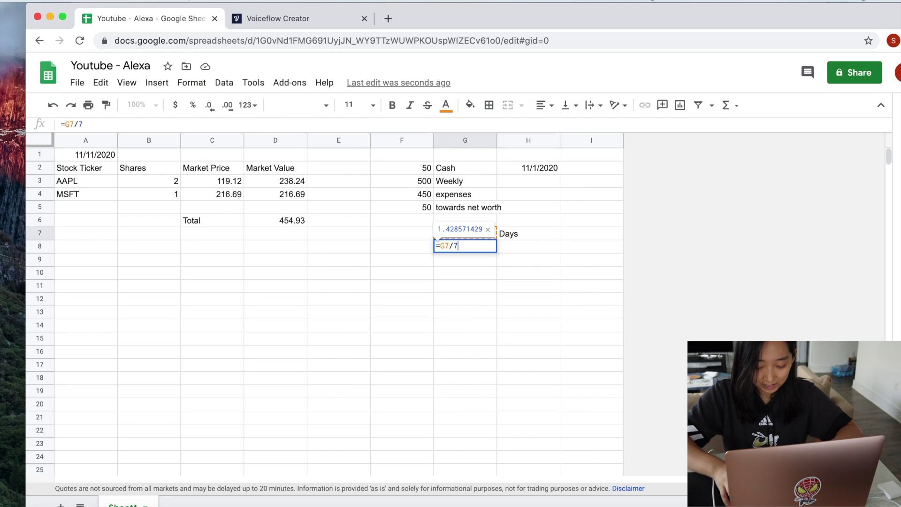
key(Return)
click(528, 246)
text(We)
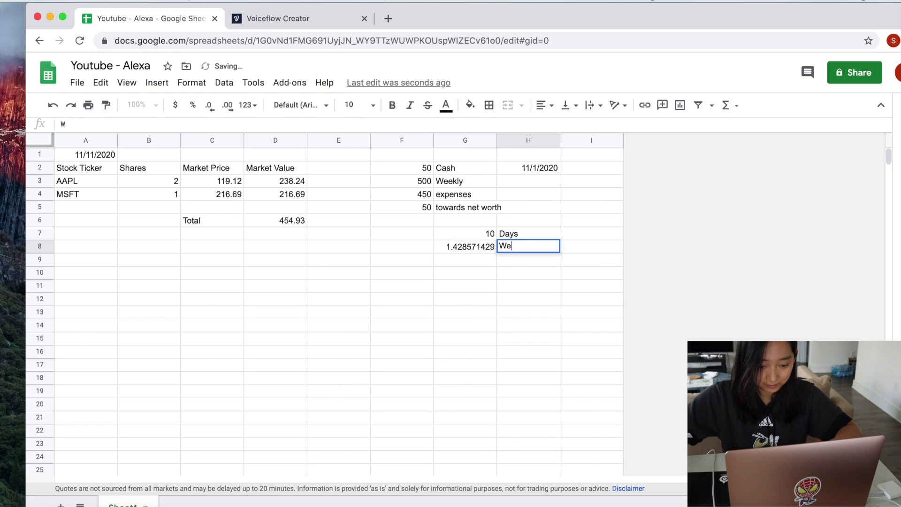
text(eks)
key(Return)
Multiply the number of weeks by the weekly amount towards net worth in F10 with the formula =G8*F5.
click(469, 262)
click(407, 276)
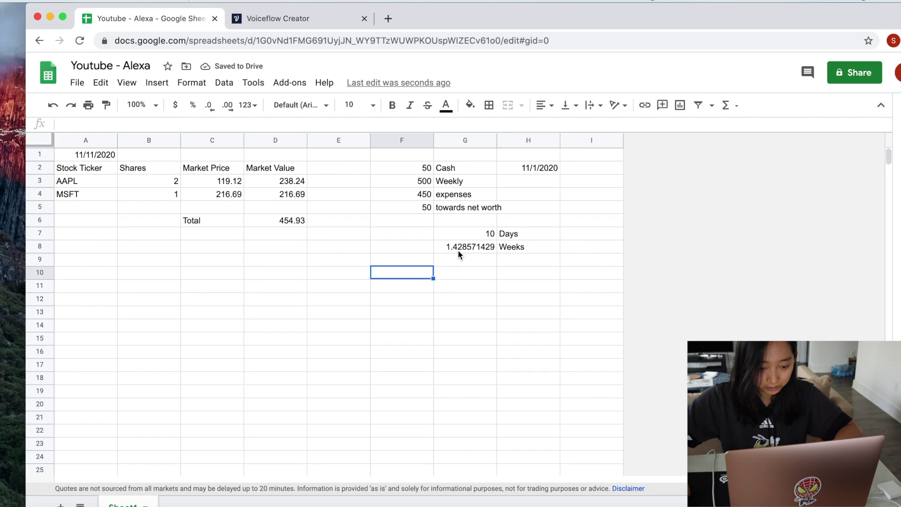
text(=)
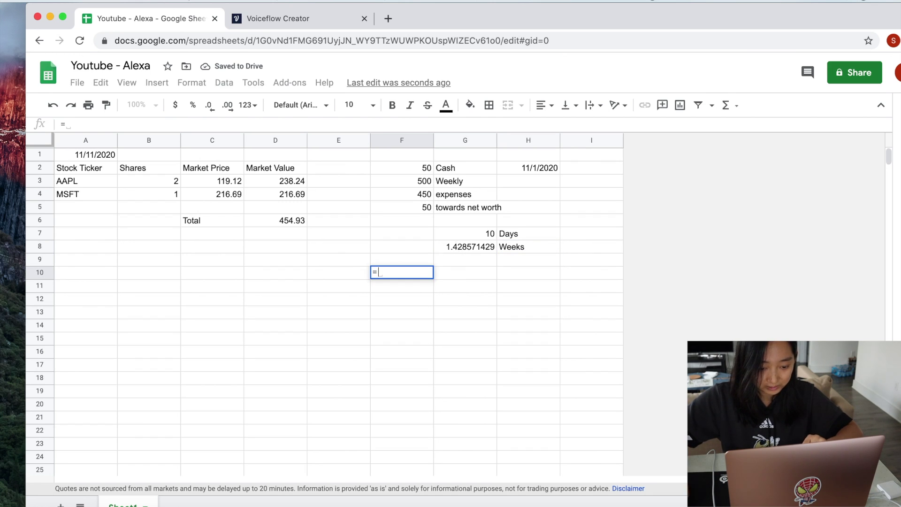
click(445, 245)
text(*)
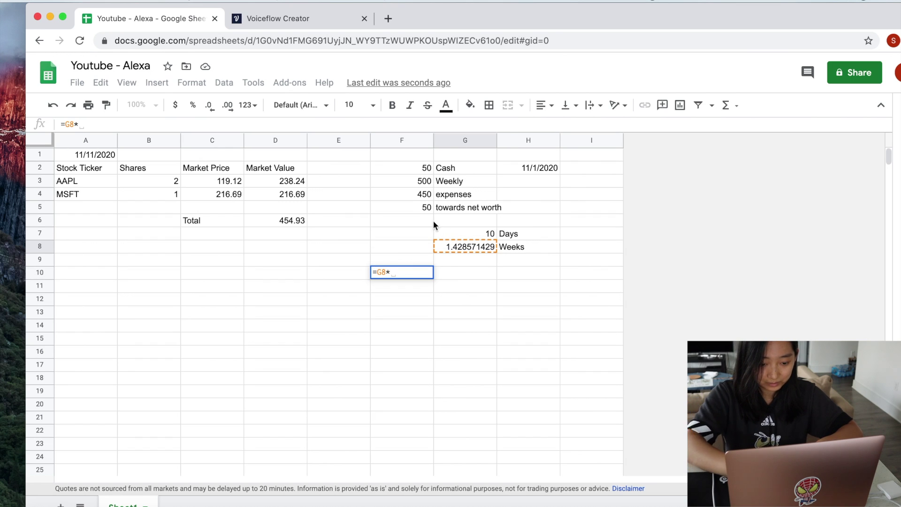
click(418, 206)
key(Return)
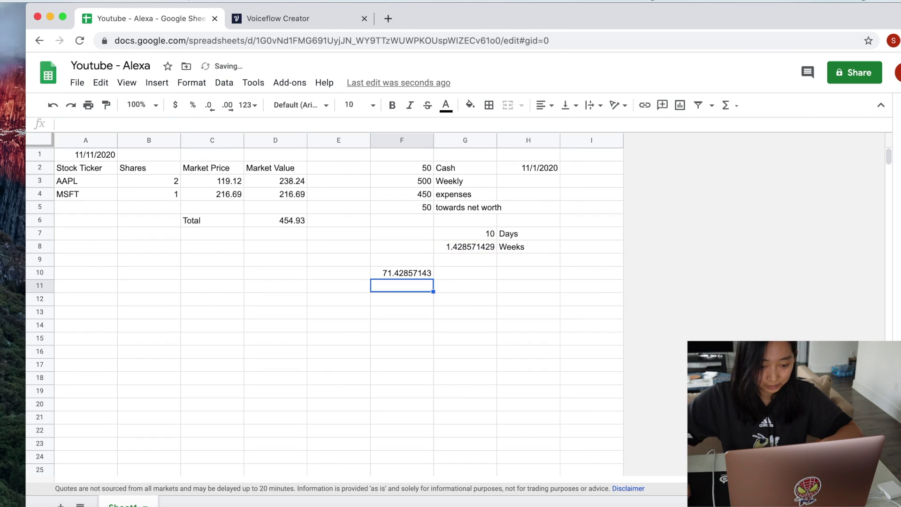
click(413, 273)
click(482, 278)
click(477, 294)
click(478, 277)
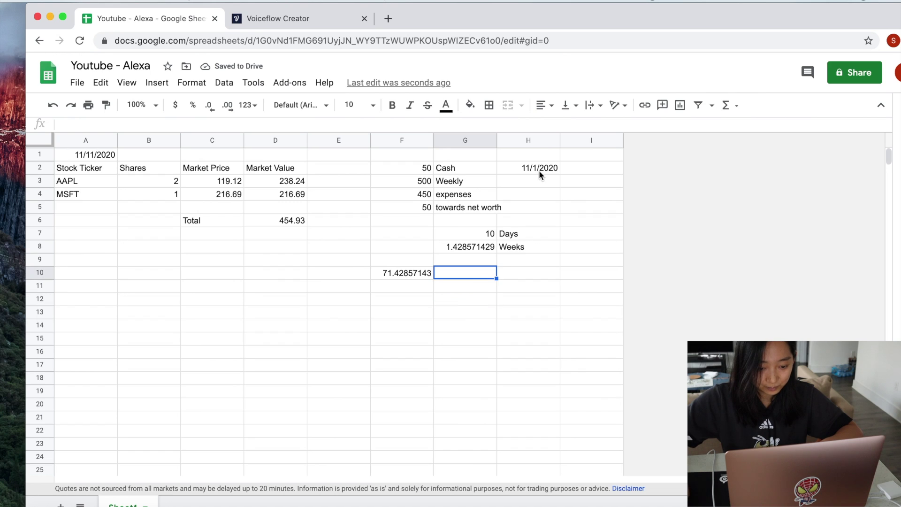
Add the accumulated savings, cash and stock total in F12 with the formula =F10+F2+D6.
click(428, 298)
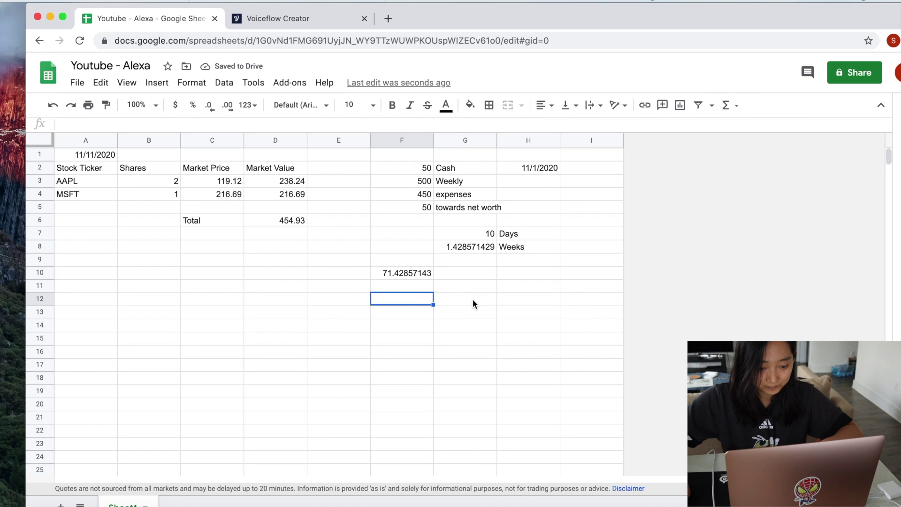
text(=)
click(424, 271)
text(+)
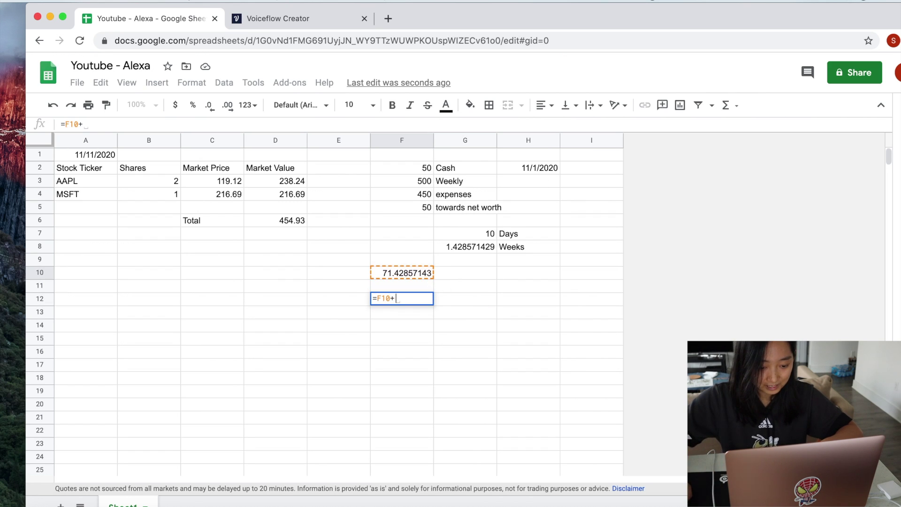
click(421, 171)
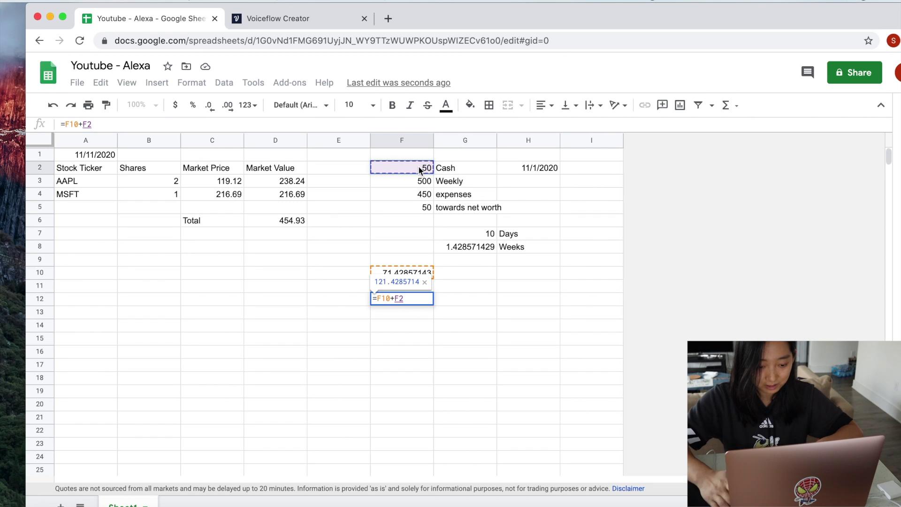
text(+)
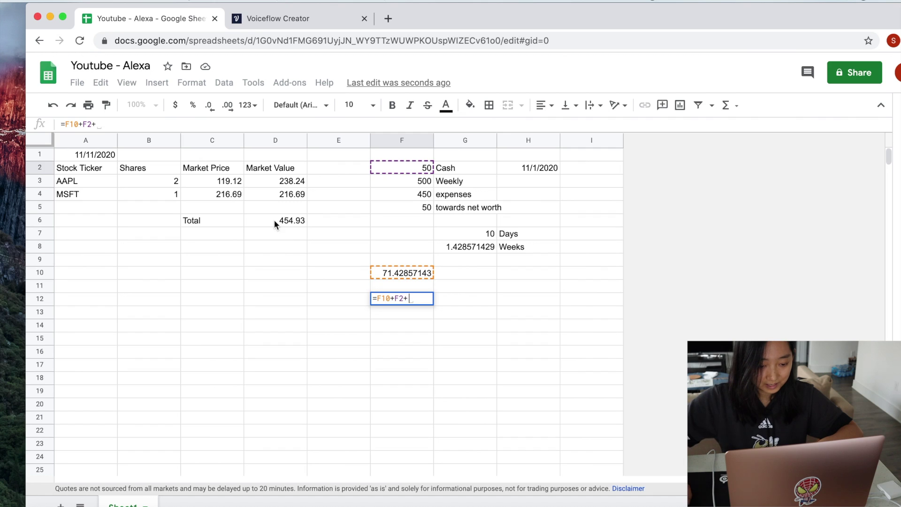
click(249, 215)
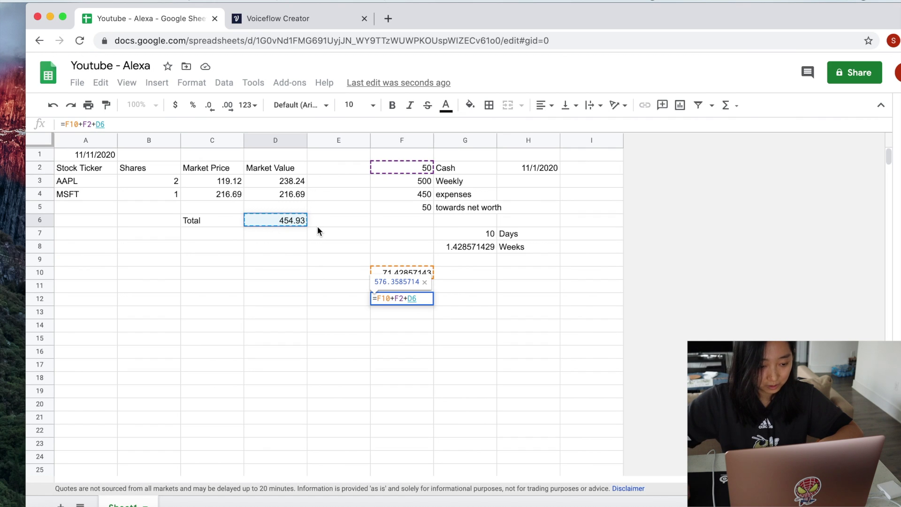
key(Return)
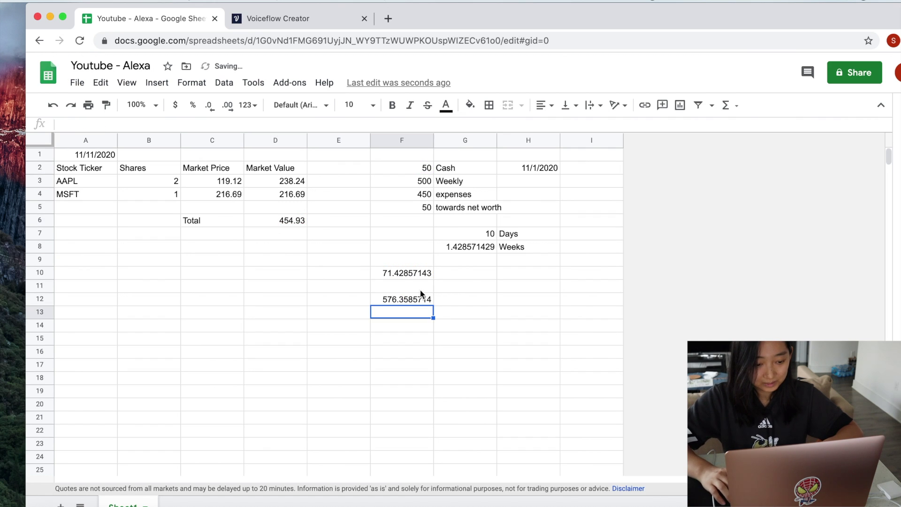
click(400, 301)
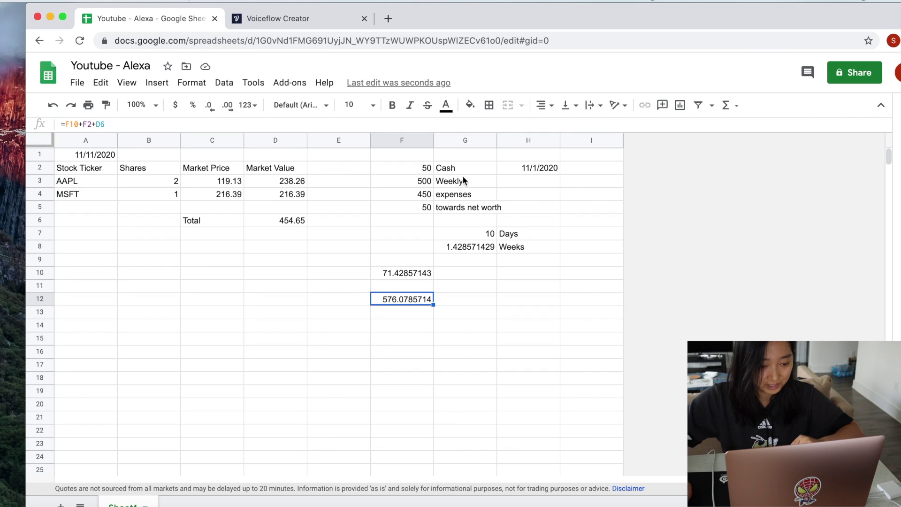
click(485, 233)
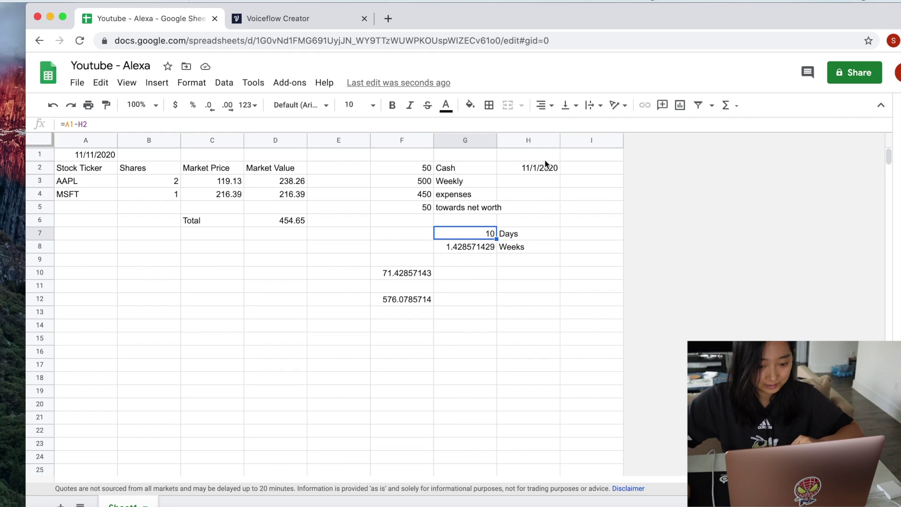
click(102, 155)
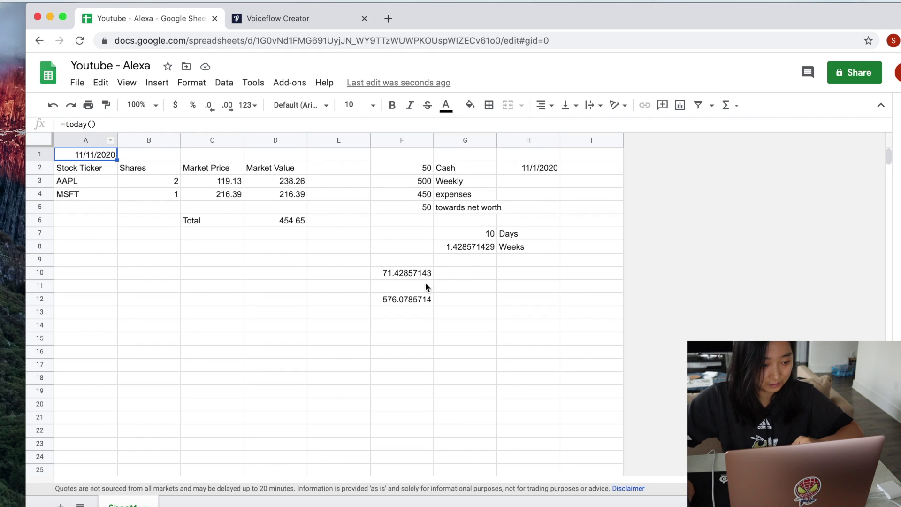
Move the overall total from F12 to F11 and label it "Net Worth" in E11.
click(402, 300)
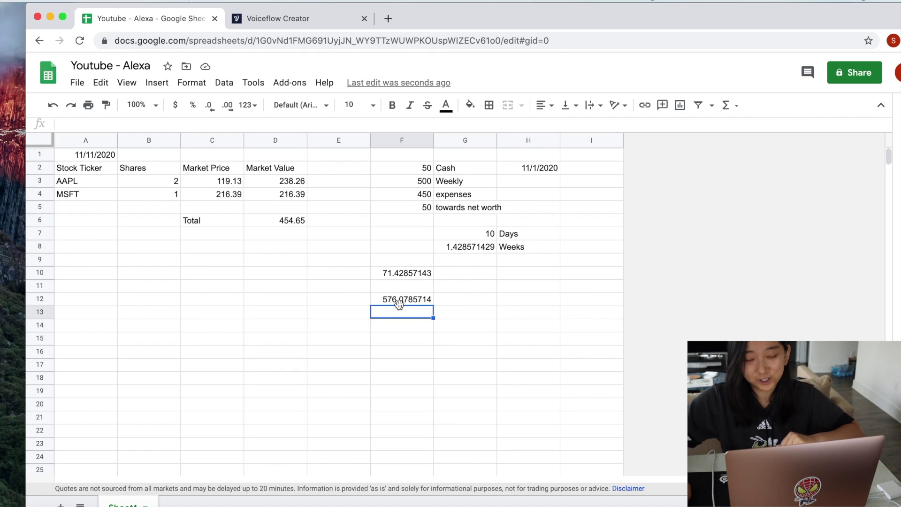
drag(401, 307, 401, 294)
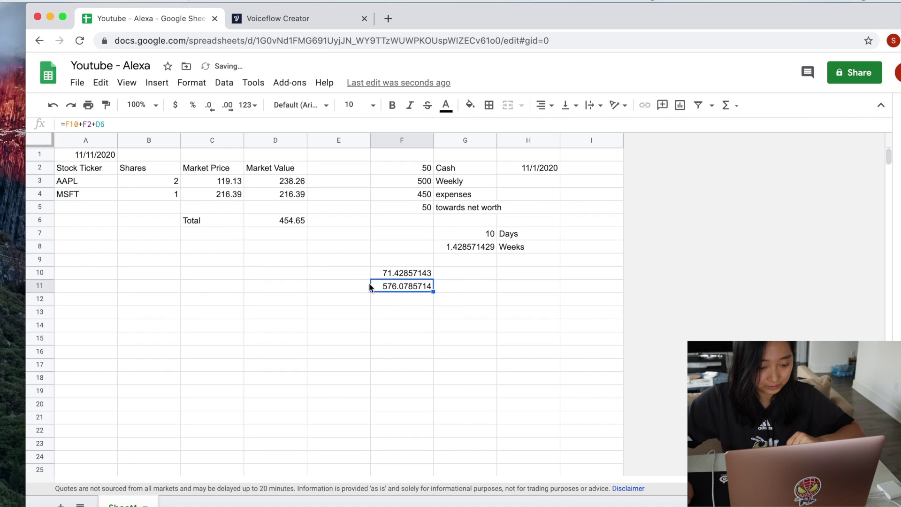
click(364, 273)
click(364, 285)
text(Net Worth)
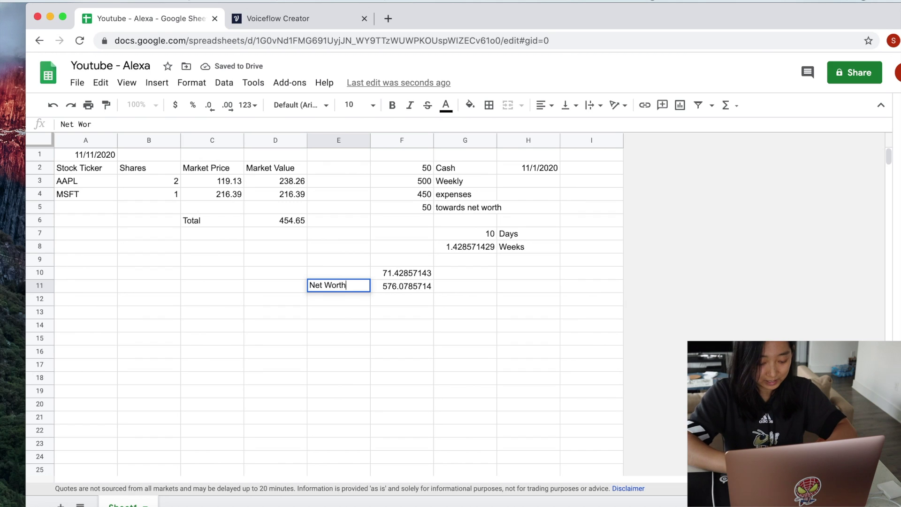
key(Return)
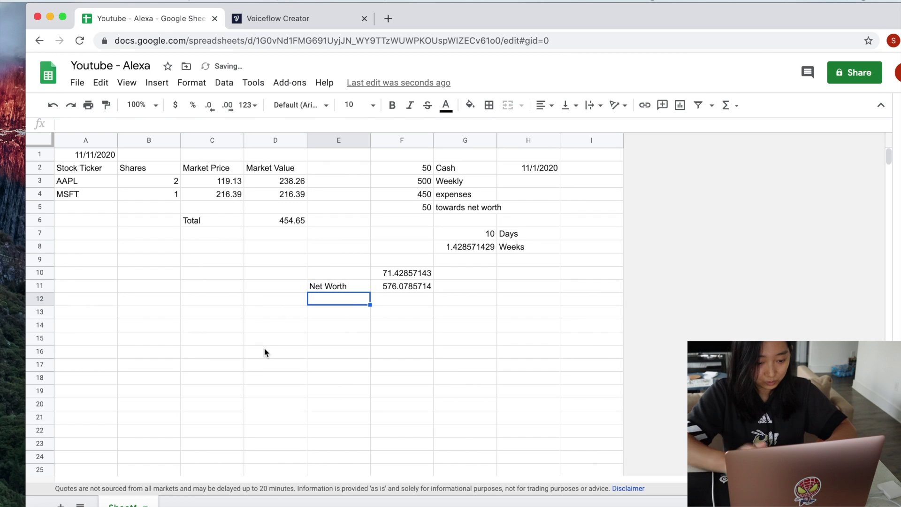
Add a new sheet to the spreadsheet and enter the heading "Net Worth" in its cell A1.
click(60, 505)
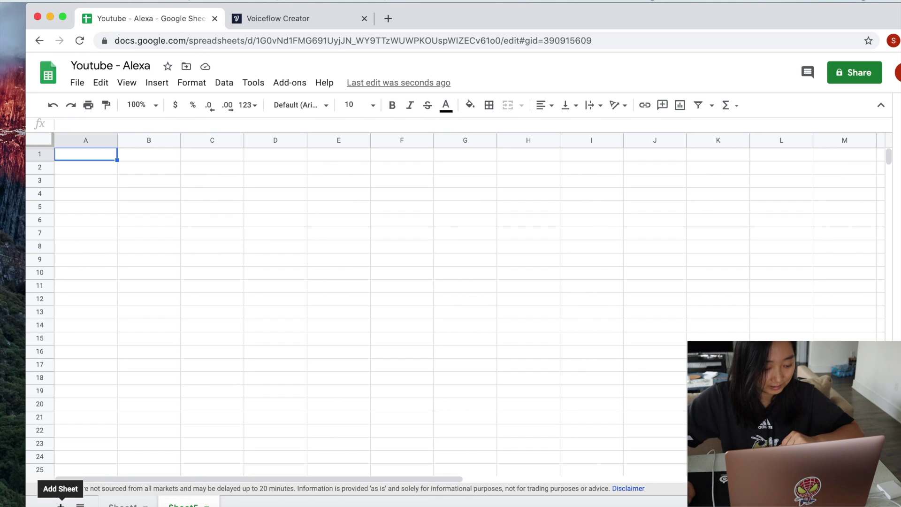
click(124, 504)
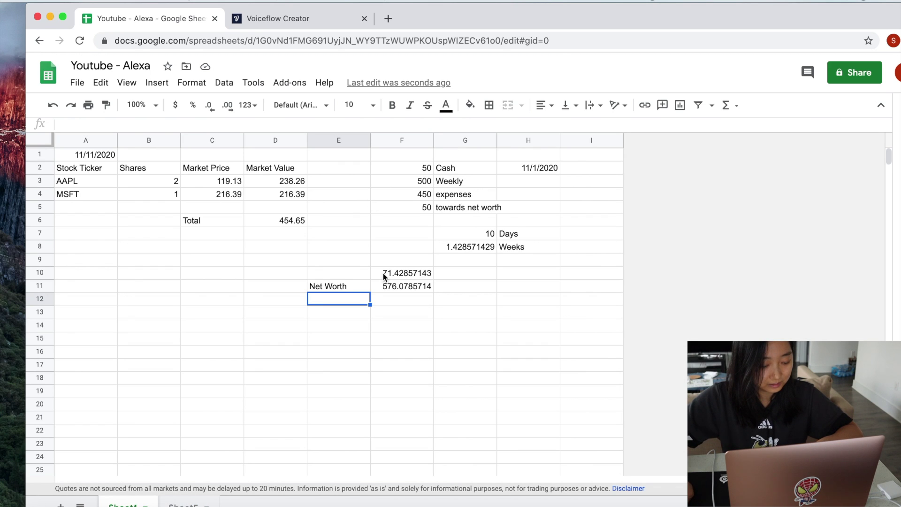
click(186, 503)
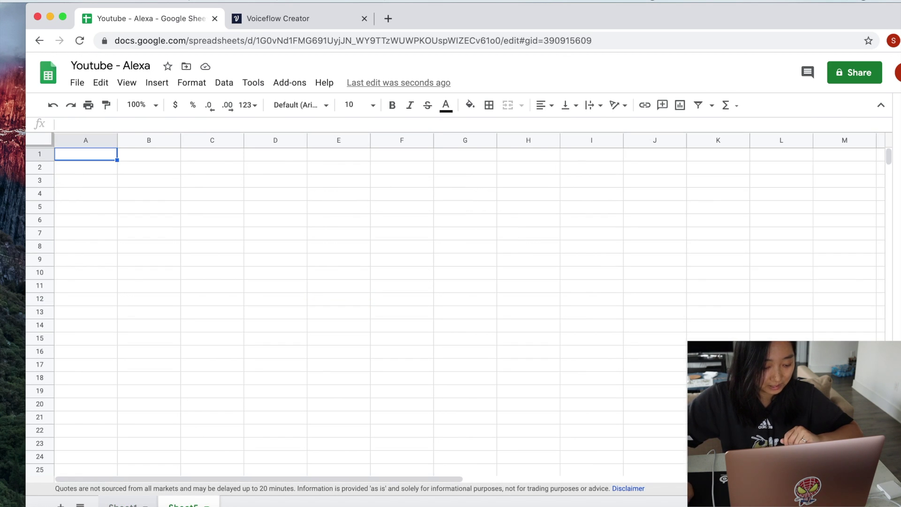
text(N)
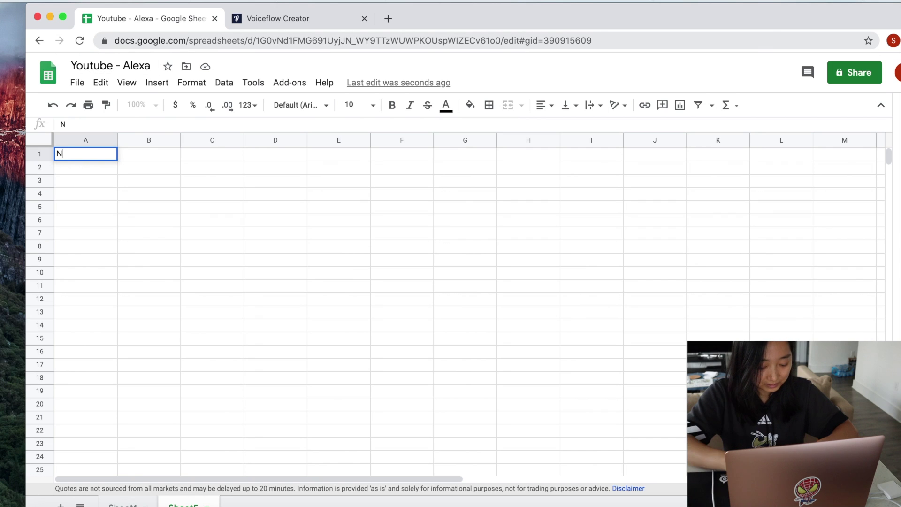
text(et Wor)
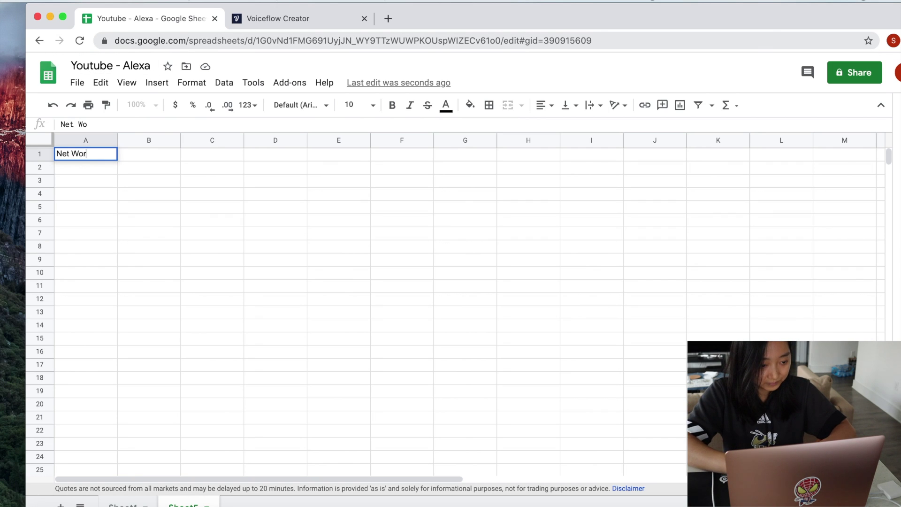
text(th)
key(Return)
Link A2 of the new sheet to the net worth total with the formula =Sheet1!F11.
text(=)
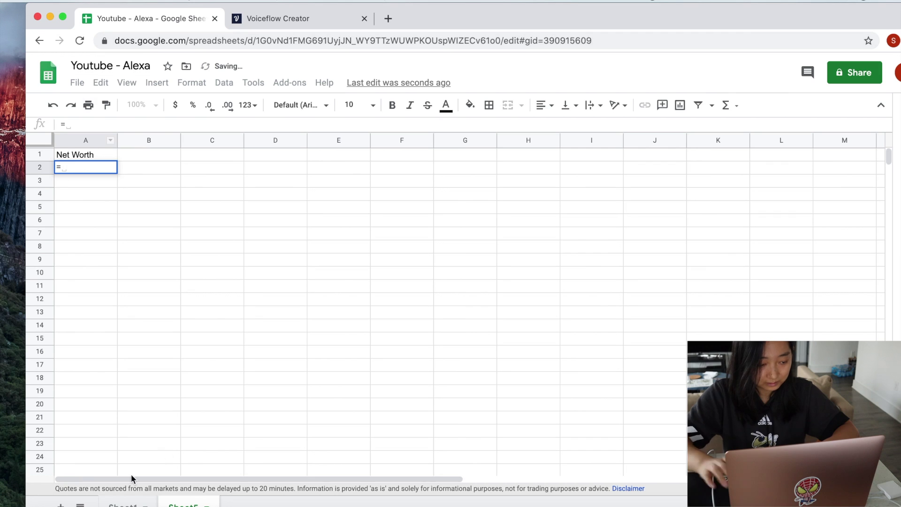
click(123, 503)
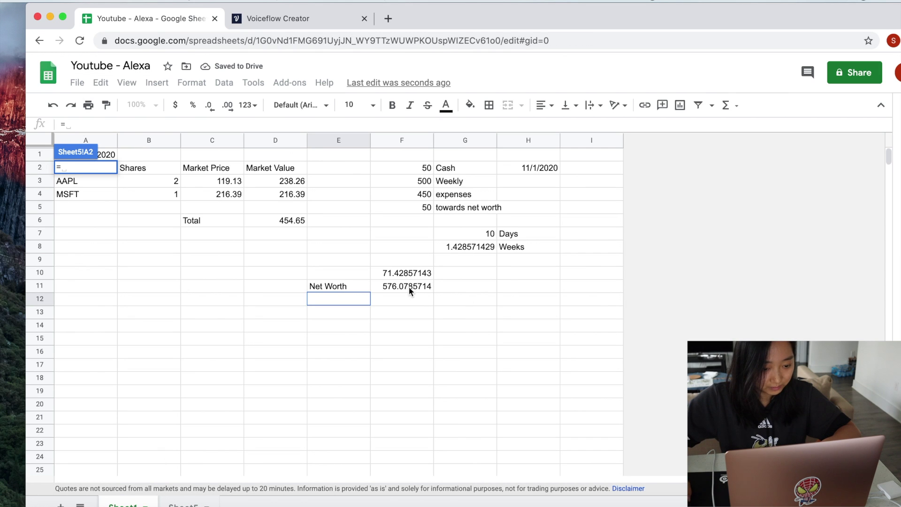
click(410, 287)
key(Return)
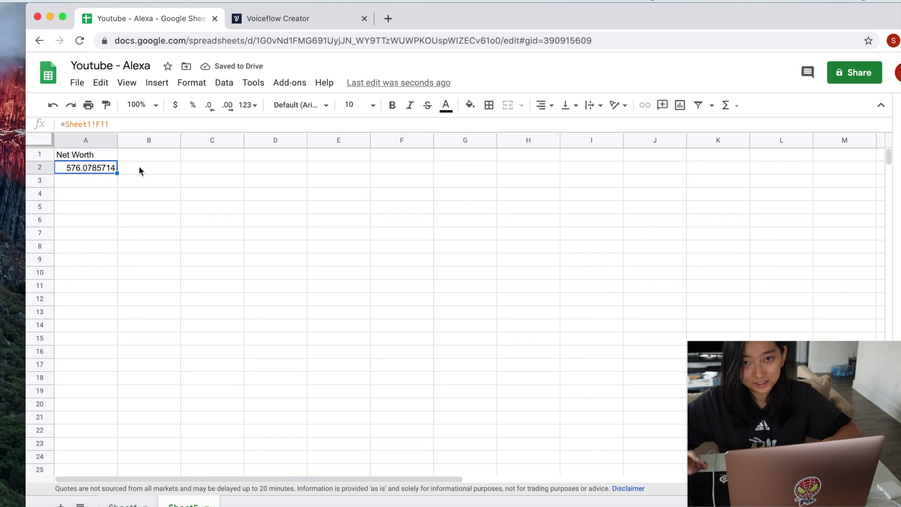
click(153, 167)
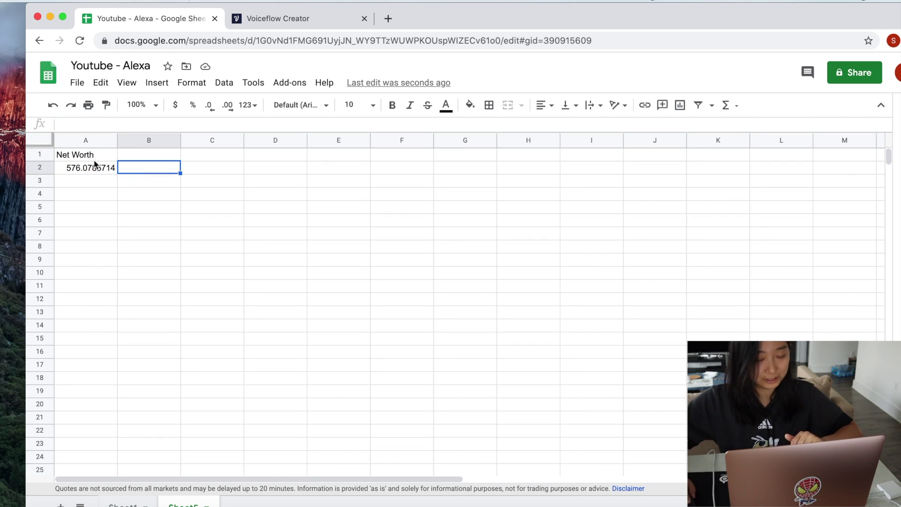
click(95, 159)
click(85, 170)
click(96, 157)
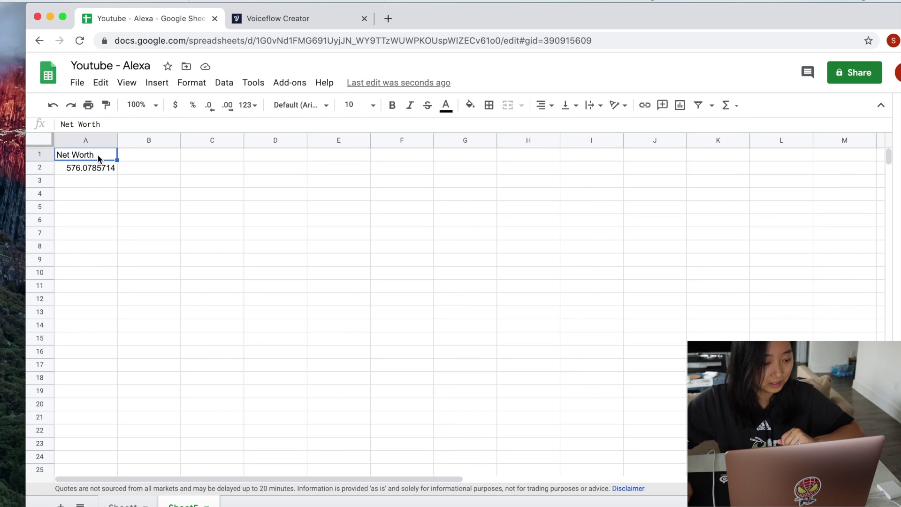
click(132, 155)
click(139, 172)
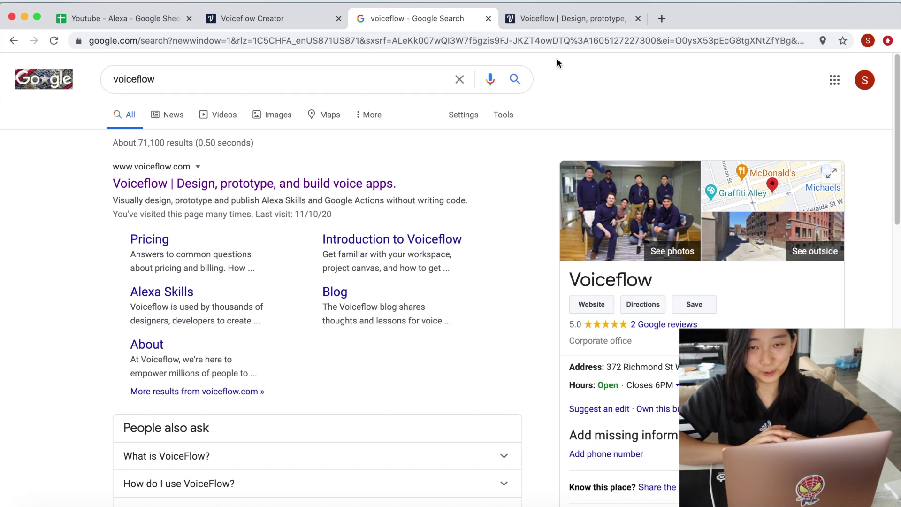
Open the Voiceflow website from the Google search results.
click(192, 89)
click(56, 169)
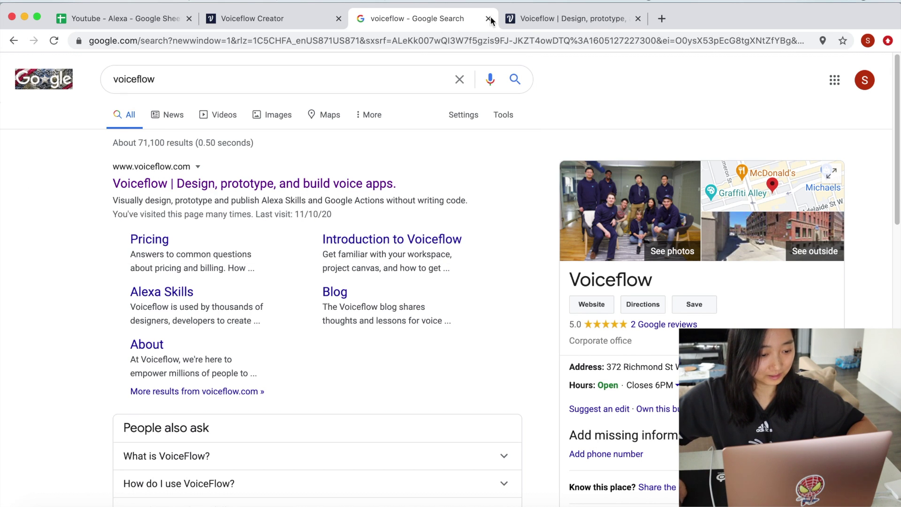
click(315, 184)
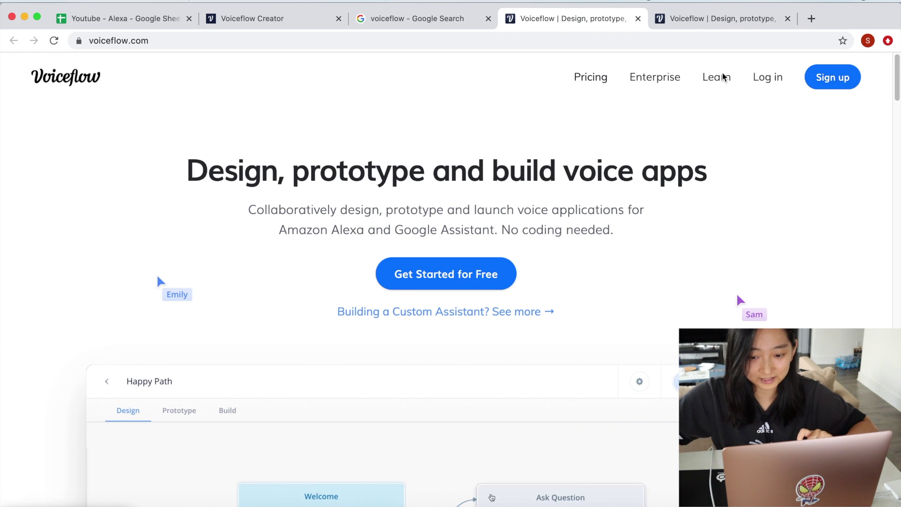
Switch to the Voiceflow Creator workspace and start a new project named "My Money" for the Amazon Alexa channel.
click(301, 26)
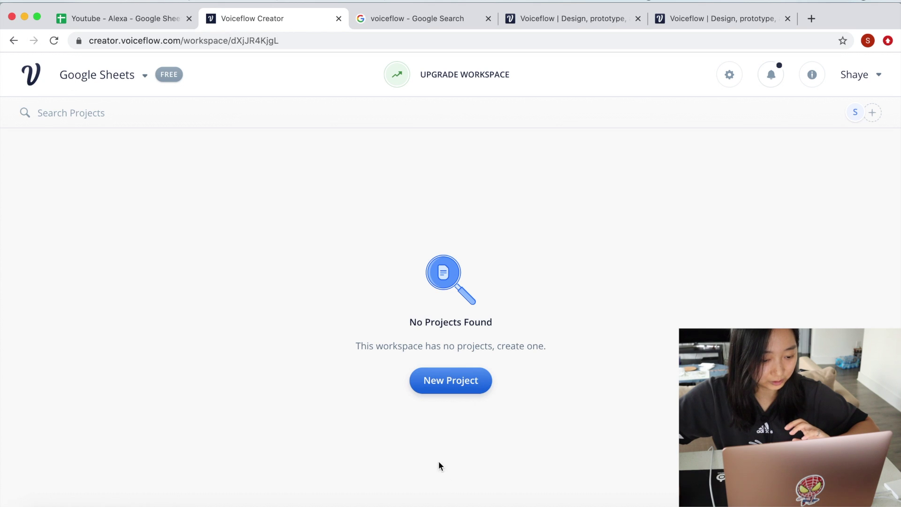
click(456, 384)
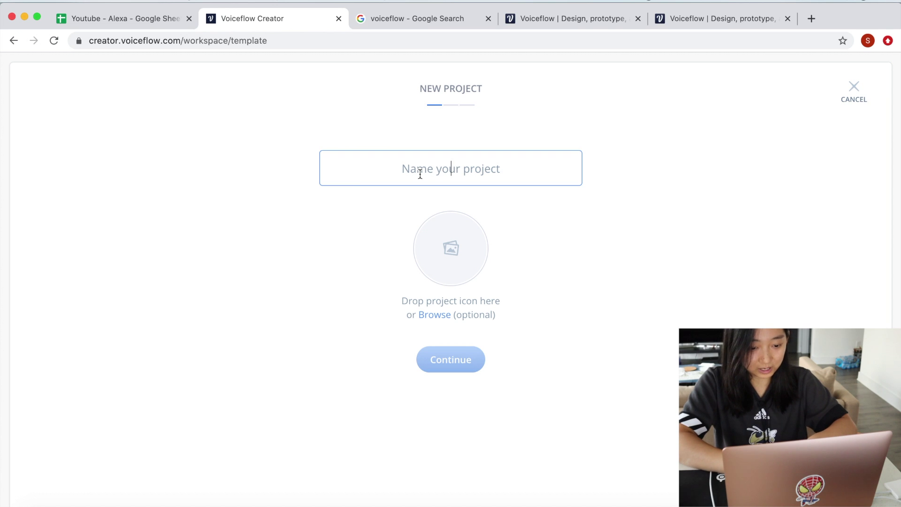
text(Yo)
key(BackSpace)
text(My Money)
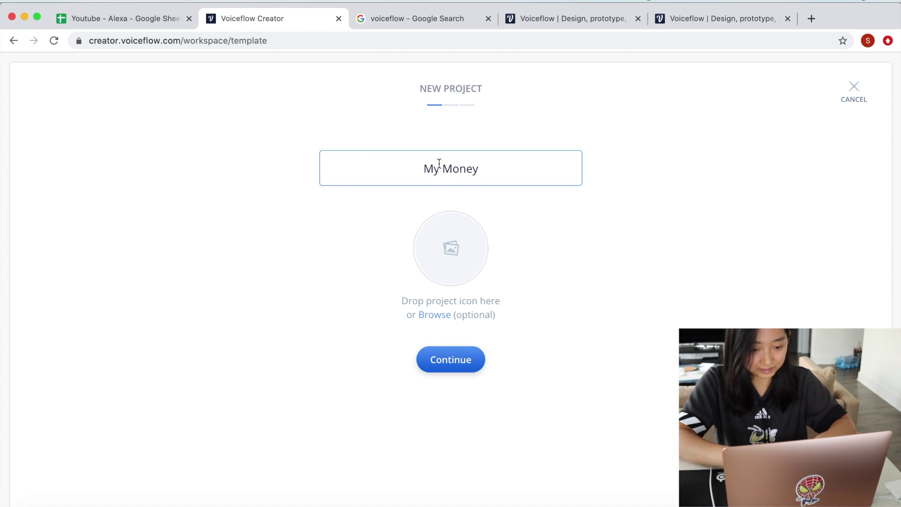
click(449, 360)
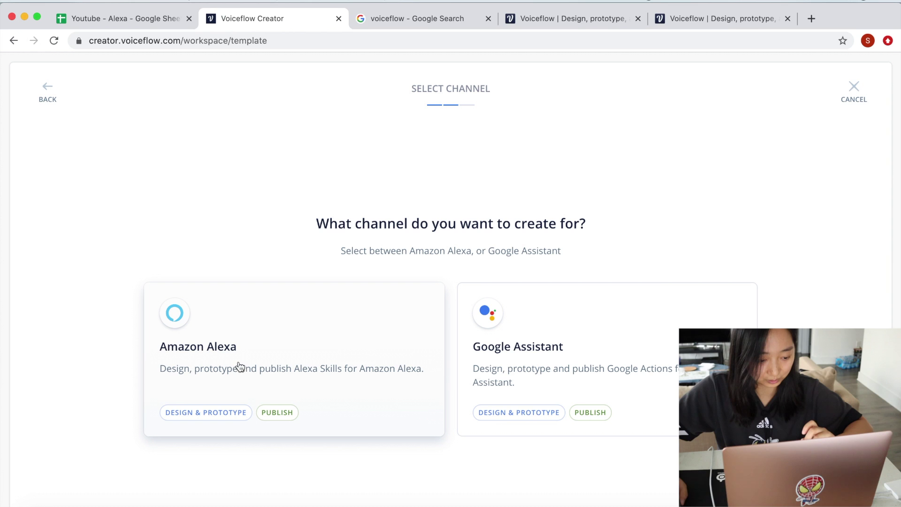
click(213, 417)
Replace the skill's invocation name with "How much money do I have".
click(388, 182)
drag(434, 193, 283, 186)
click(396, 183)
drag(387, 181, 300, 183)
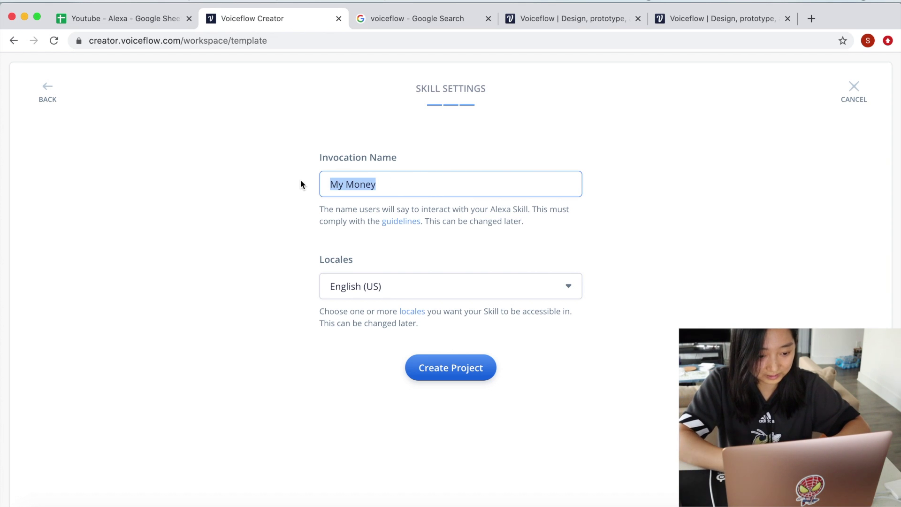
text(How much money do I have)
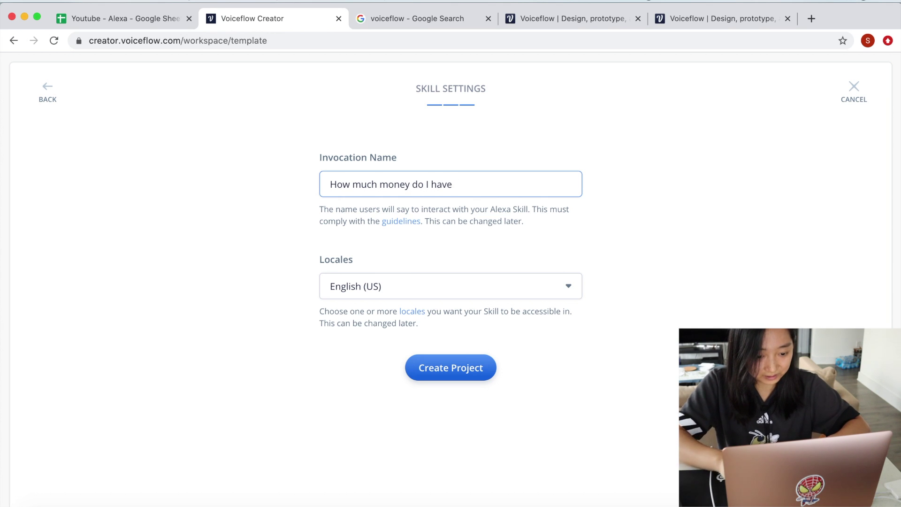
key(BackSpace)
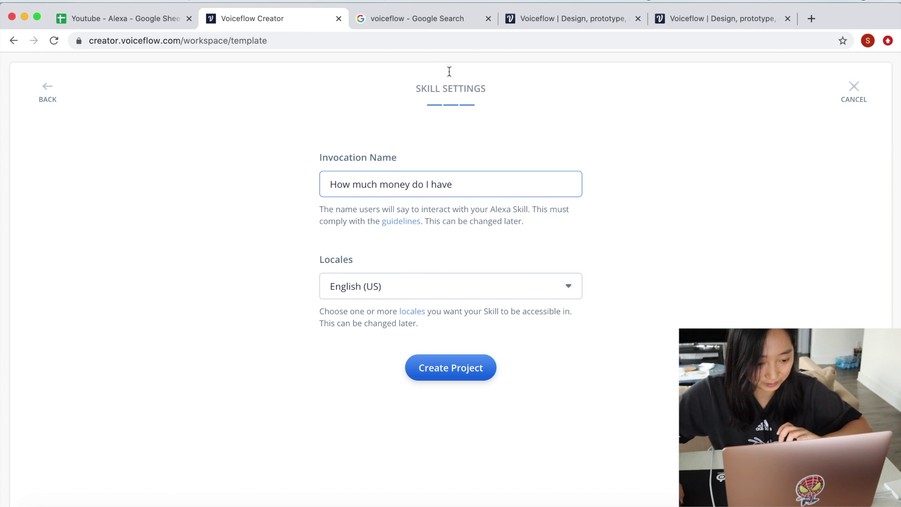
click(465, 229)
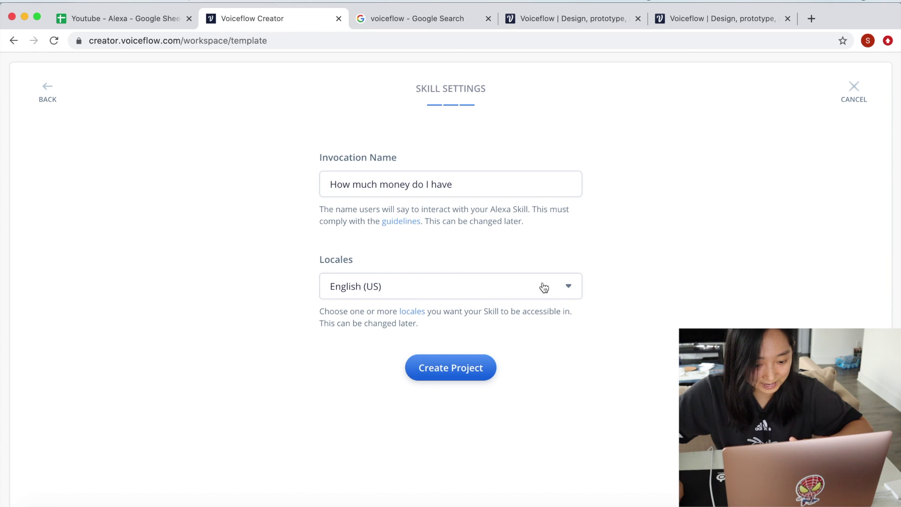
Keep English (US) as the skill's only locale and create the project.
click(517, 291)
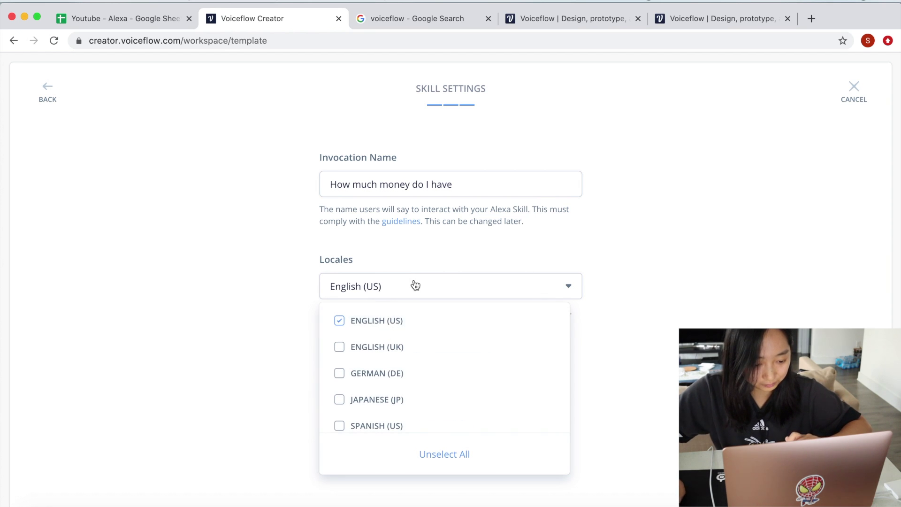
click(399, 324)
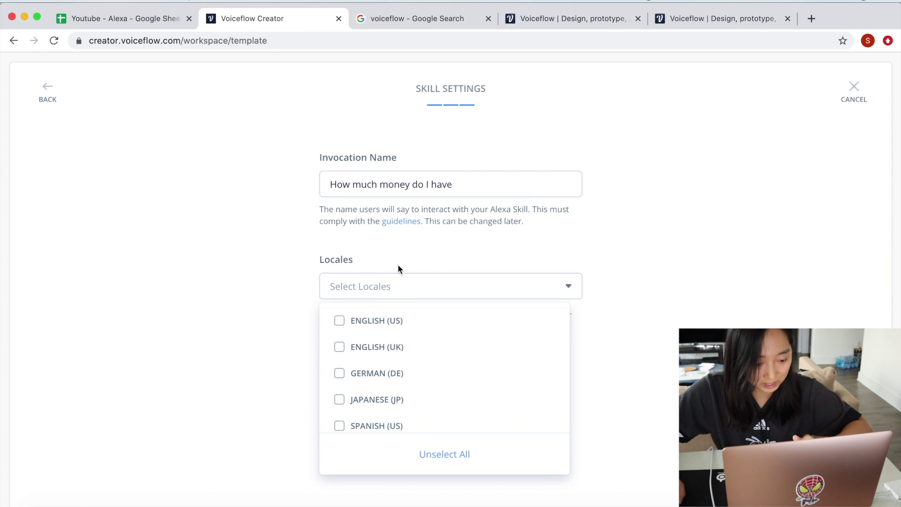
click(341, 323)
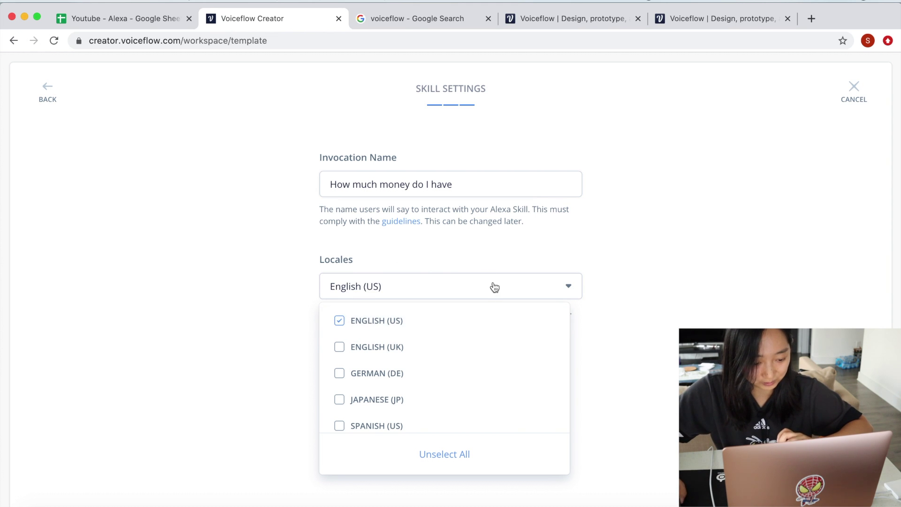
click(478, 252)
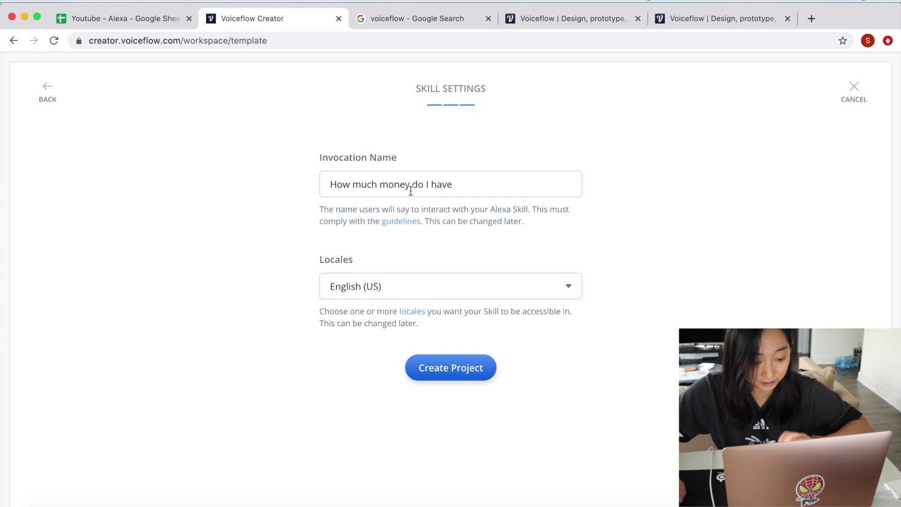
click(451, 372)
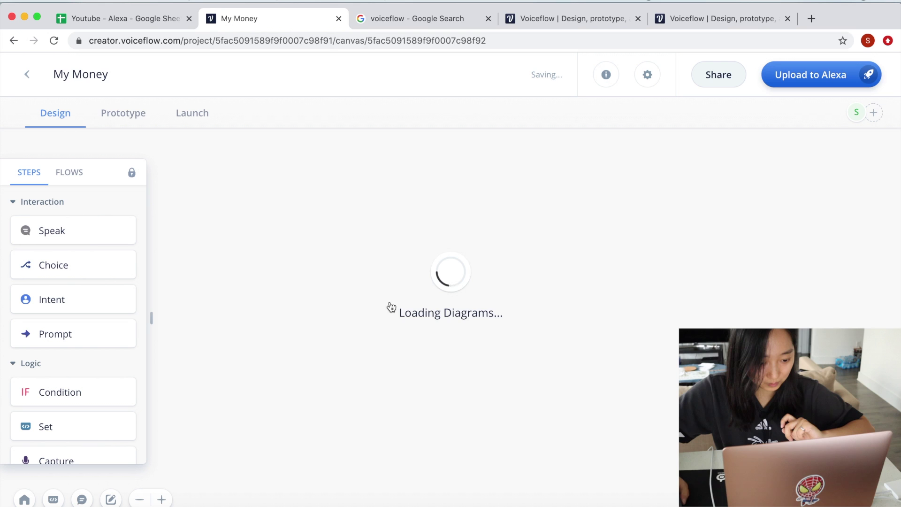
Reposition the Start block on the canvas and place a Google Sheets integration block to its right.
drag(384, 280, 289, 198)
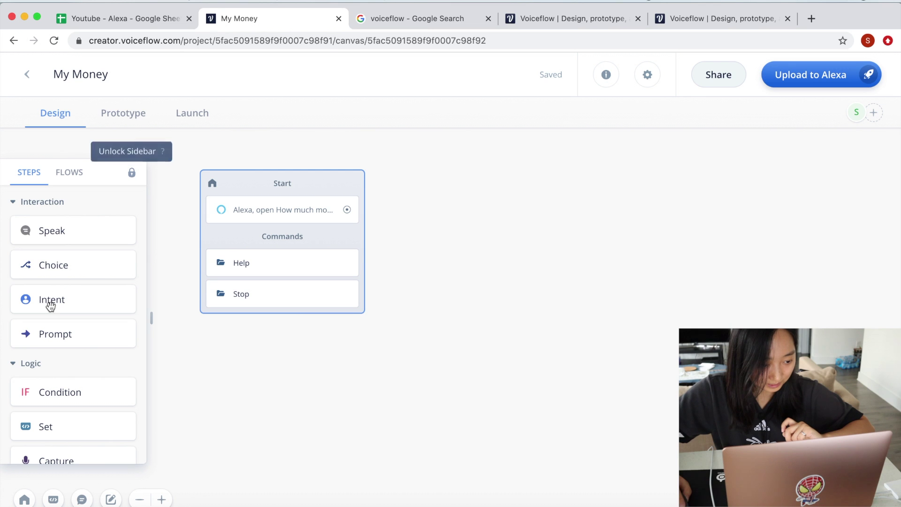
scroll(61, 328, down, 7)
scroll(72, 355, down, 1)
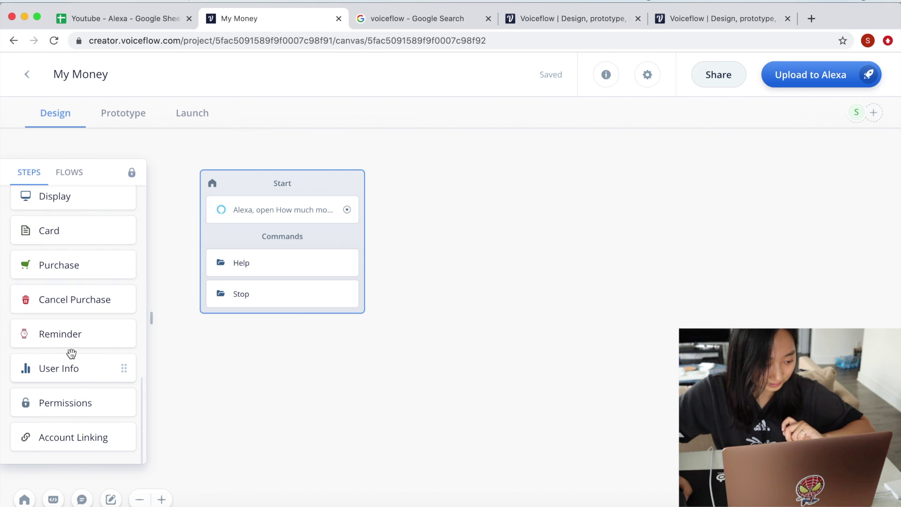
scroll(91, 308, up, 10)
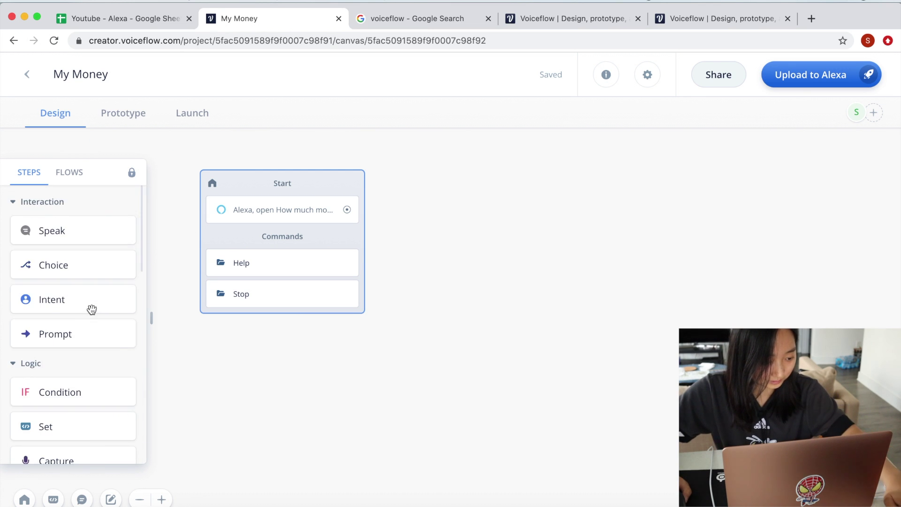
scroll(92, 309, down, 10)
scroll(91, 311, down, 1)
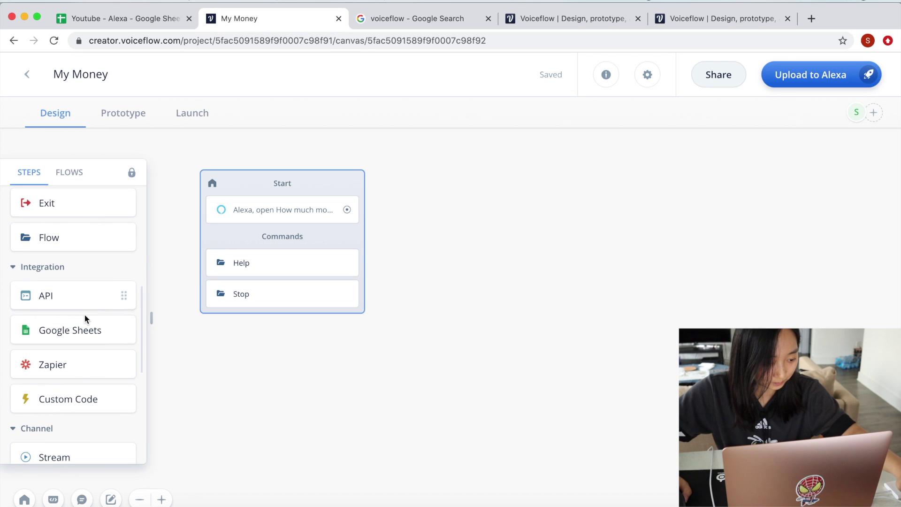
drag(59, 331, 511, 203)
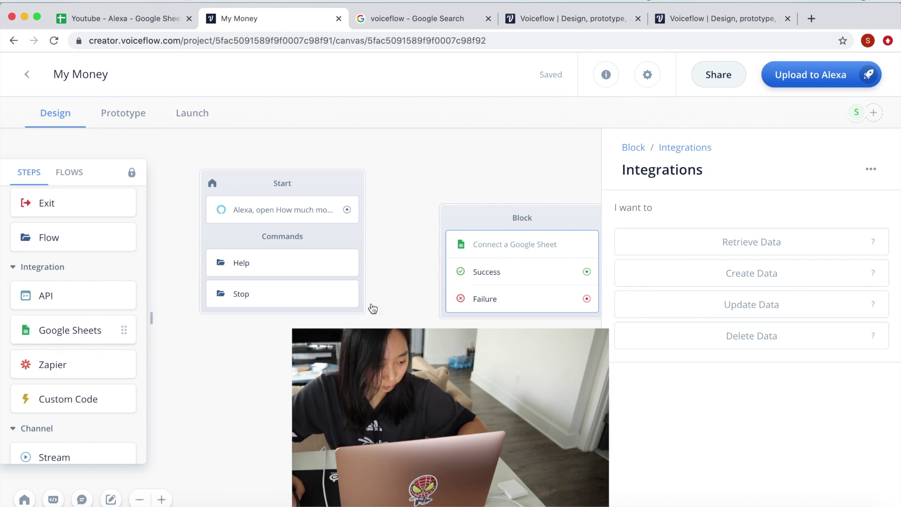
drag(540, 220, 537, 162)
click(518, 206)
Set the integration to Retrieve Data from Sheet5 of the "Youtube - Alexa" spreadsheet.
click(749, 243)
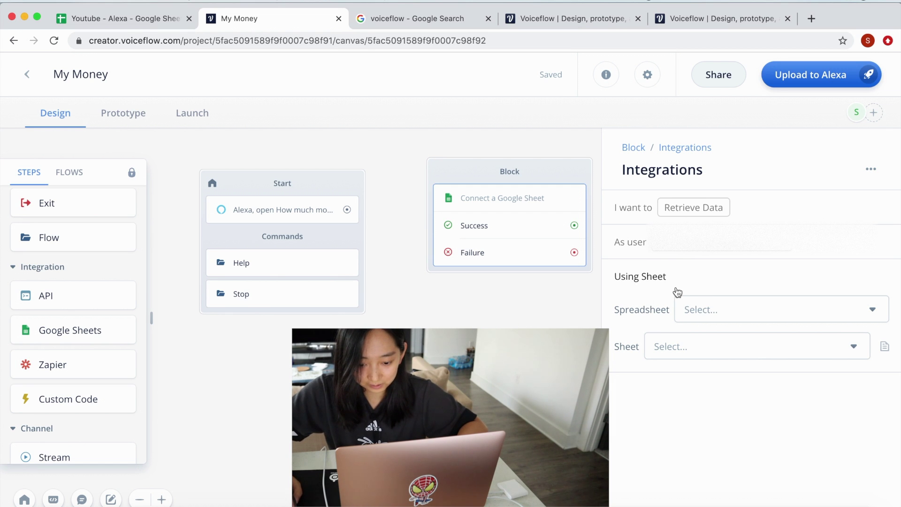
click(733, 306)
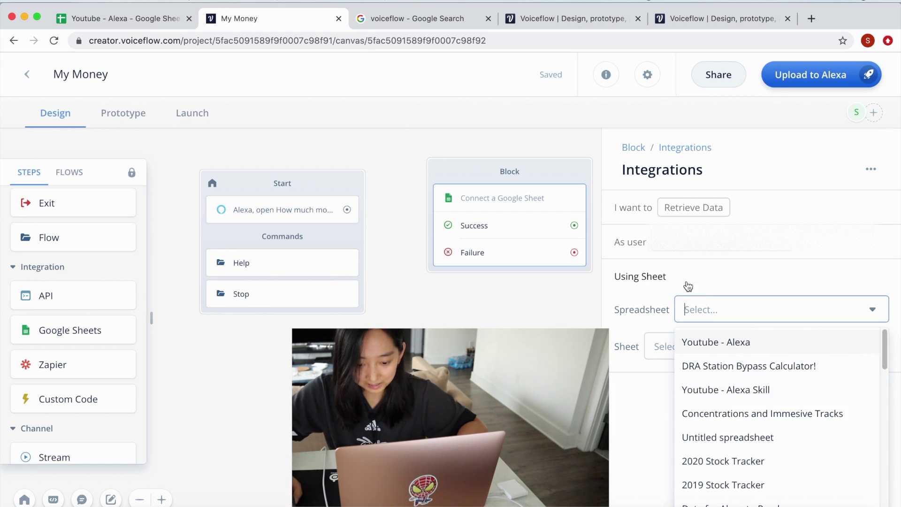
click(743, 343)
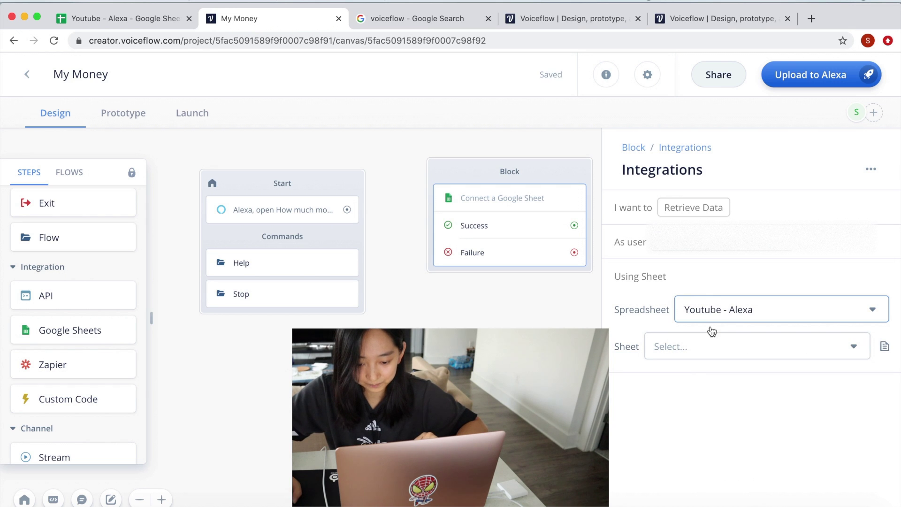
click(685, 356)
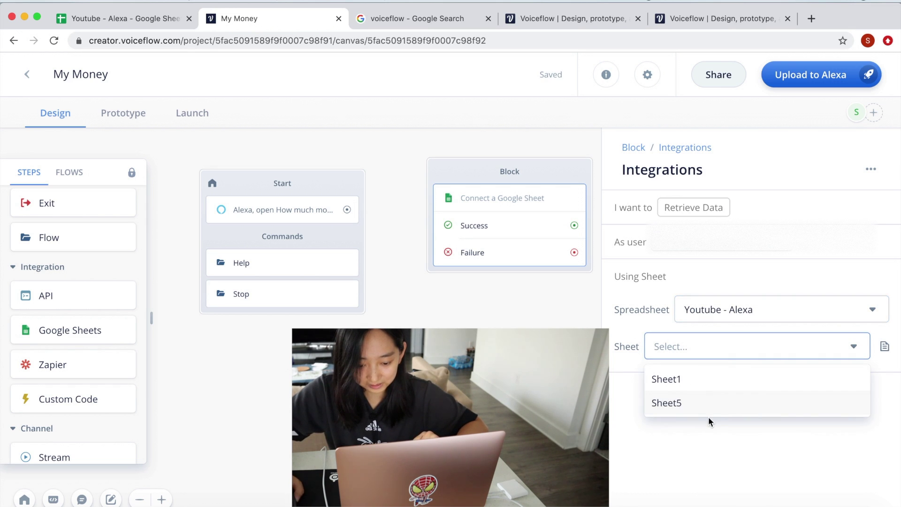
click(683, 406)
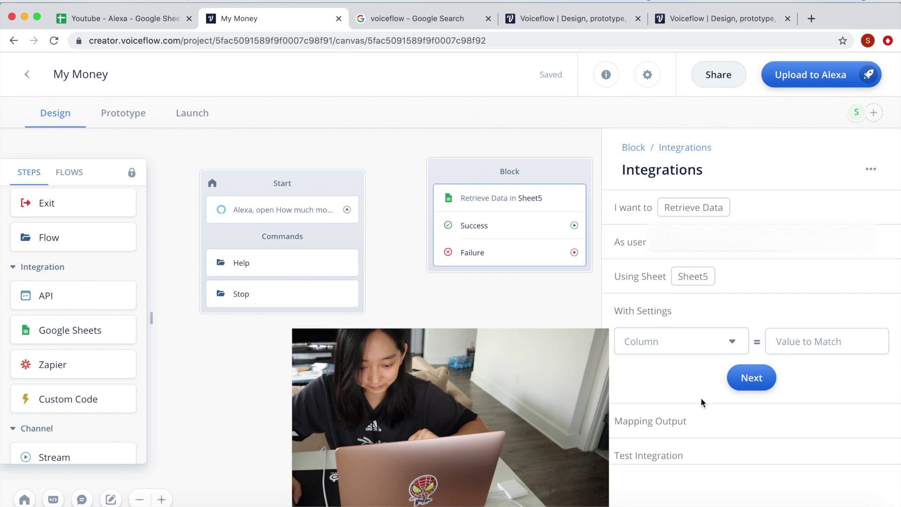
Match the retrieved data on Row Number 2, checking the net worth value's row in the spreadsheet, and proceed to the output mapping.
click(652, 354)
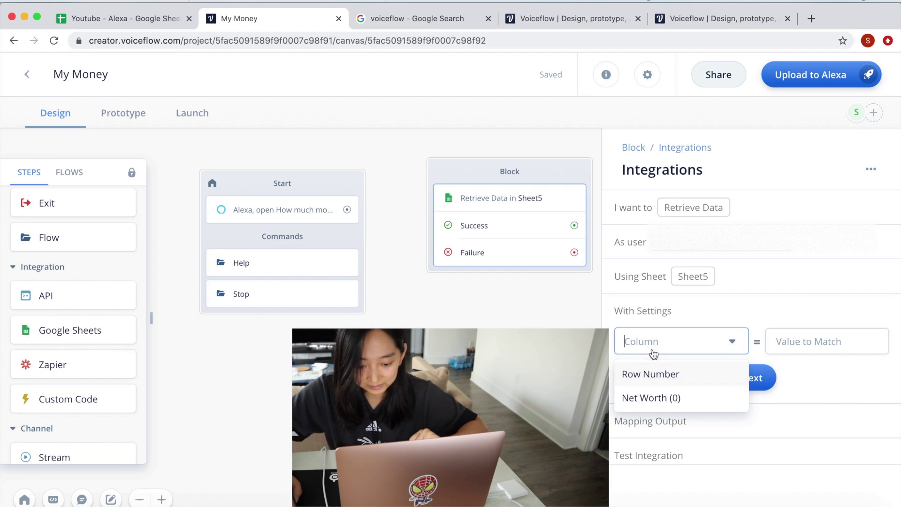
click(658, 380)
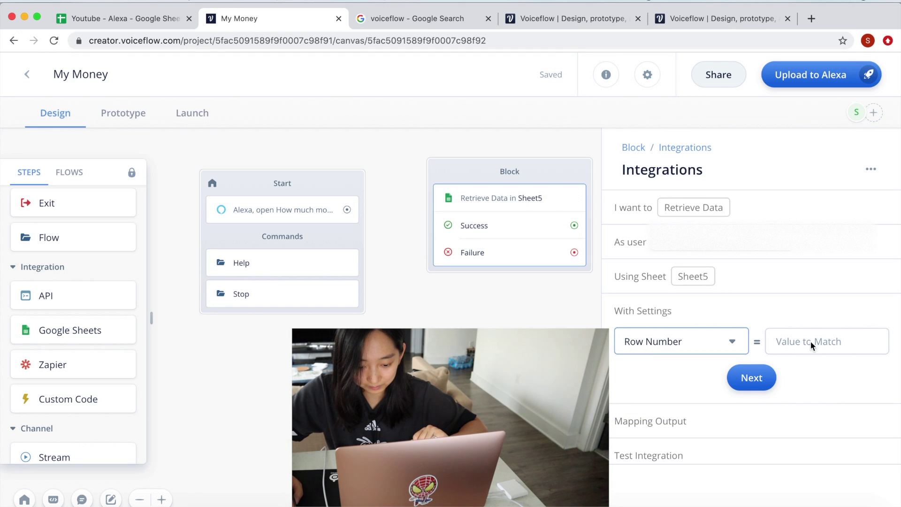
click(142, 20)
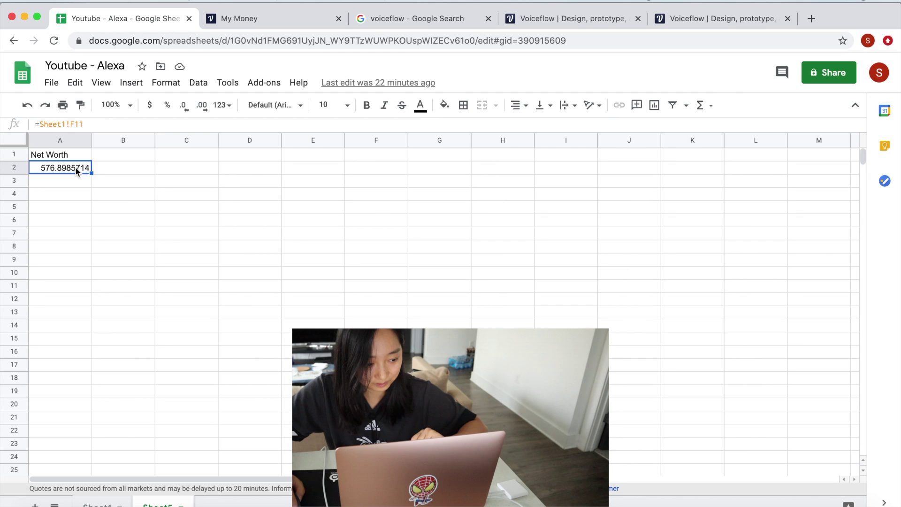
click(14, 167)
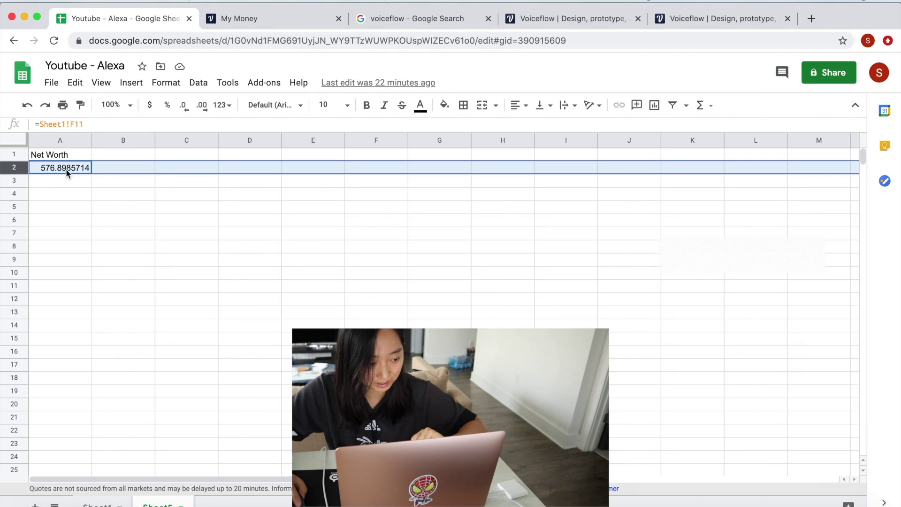
click(291, 23)
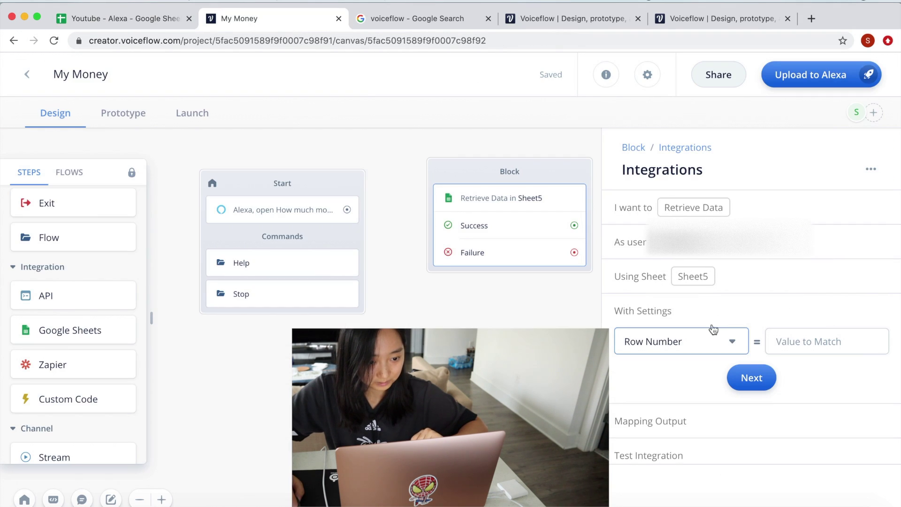
click(804, 342)
text(2)
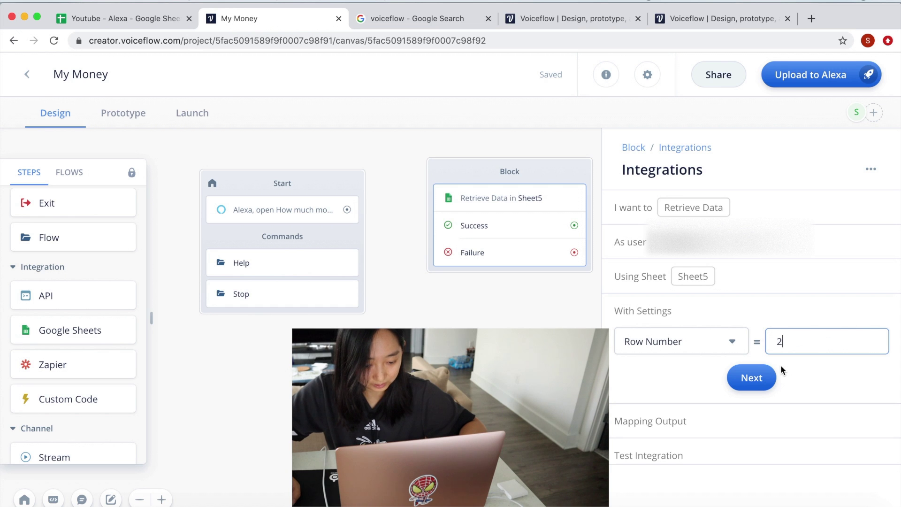
click(754, 380)
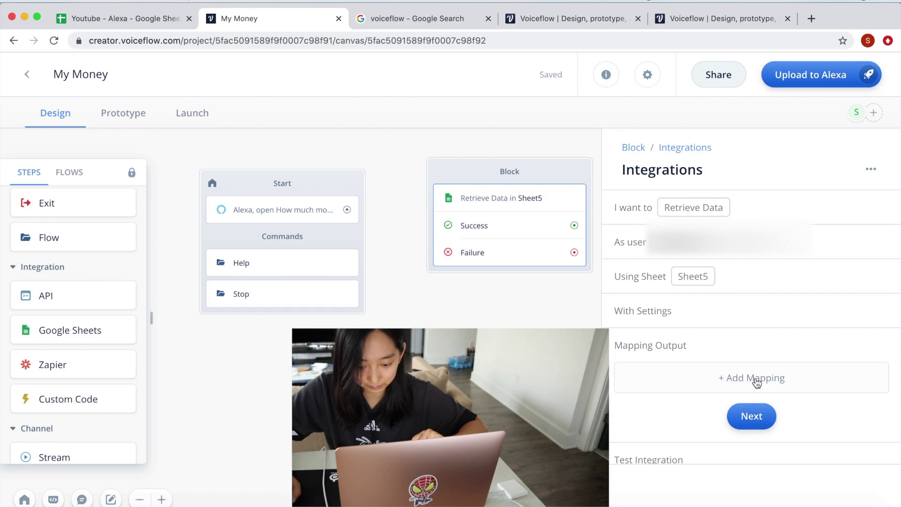
Add an output mapping from the Net Worth (0) column to the sessions variable, checking the column in the spreadsheet.
click(779, 382)
click(701, 378)
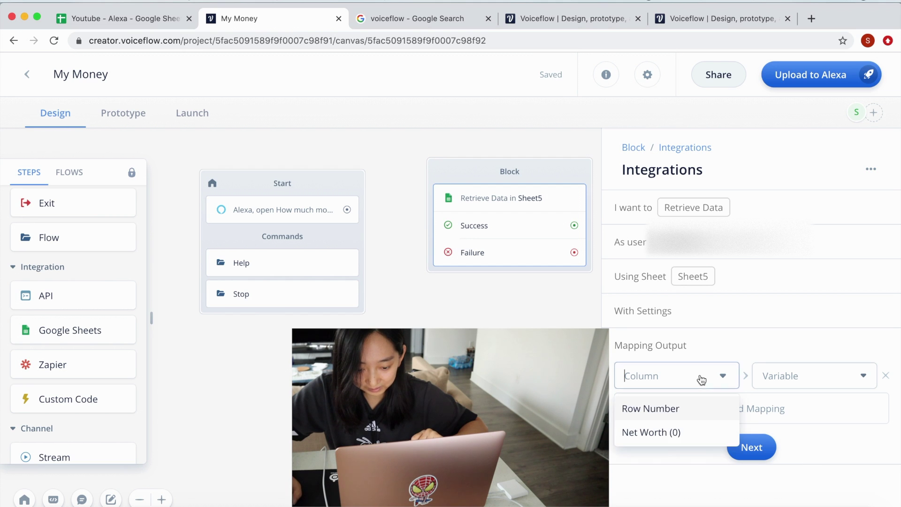
click(674, 432)
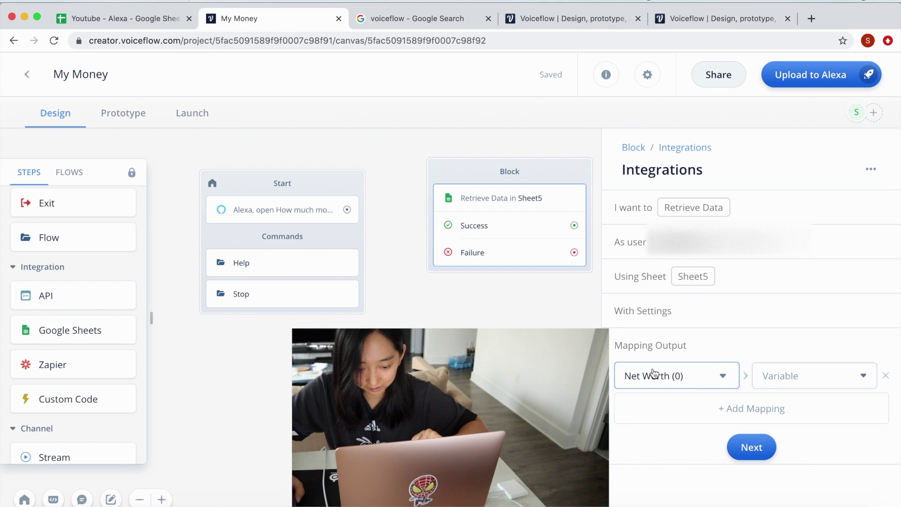
click(807, 377)
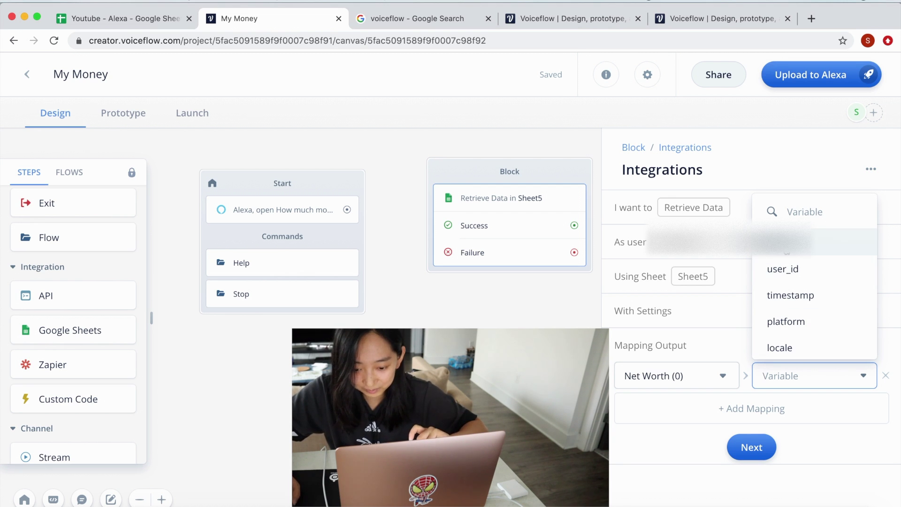
click(792, 252)
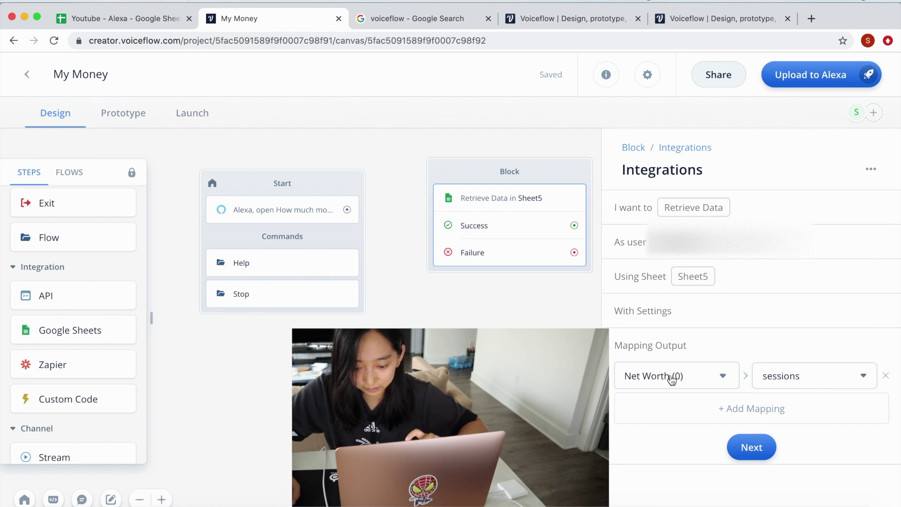
click(152, 13)
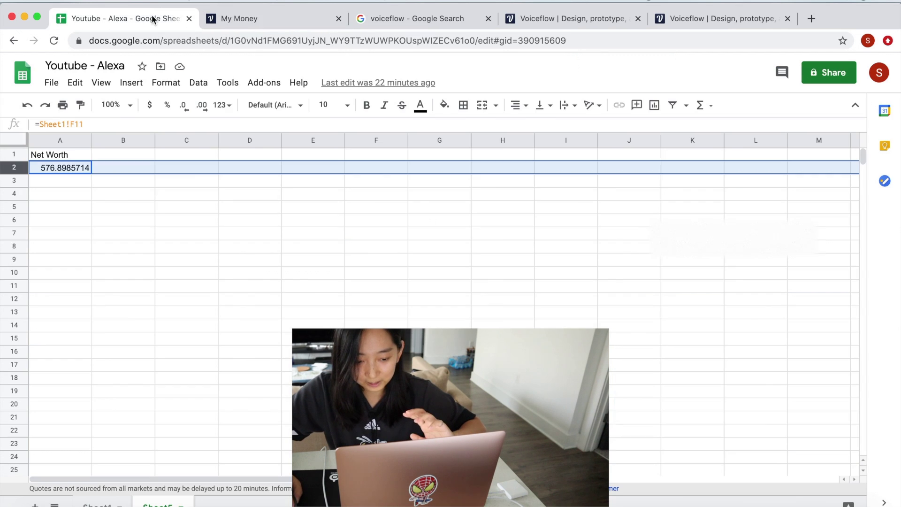
click(257, 27)
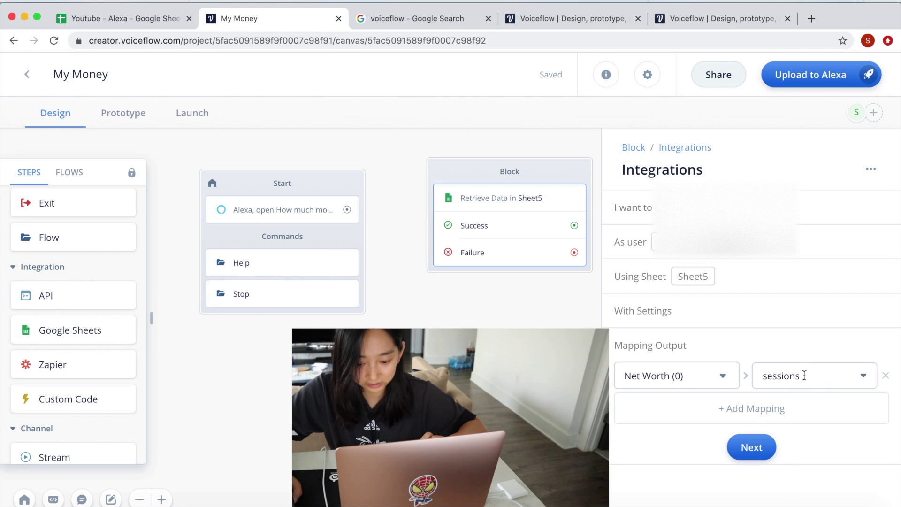
Confirm the output mapping and test the Google Sheets integration, viewing its full response.
click(746, 445)
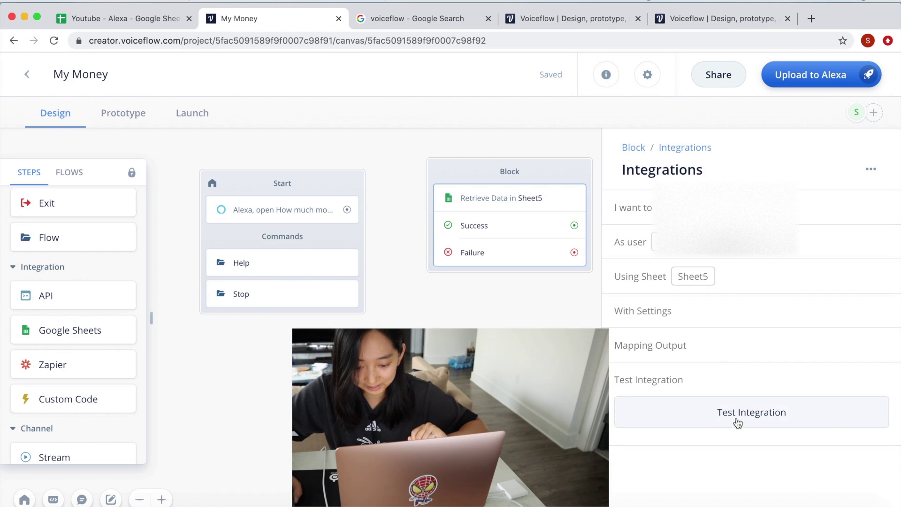
click(760, 414)
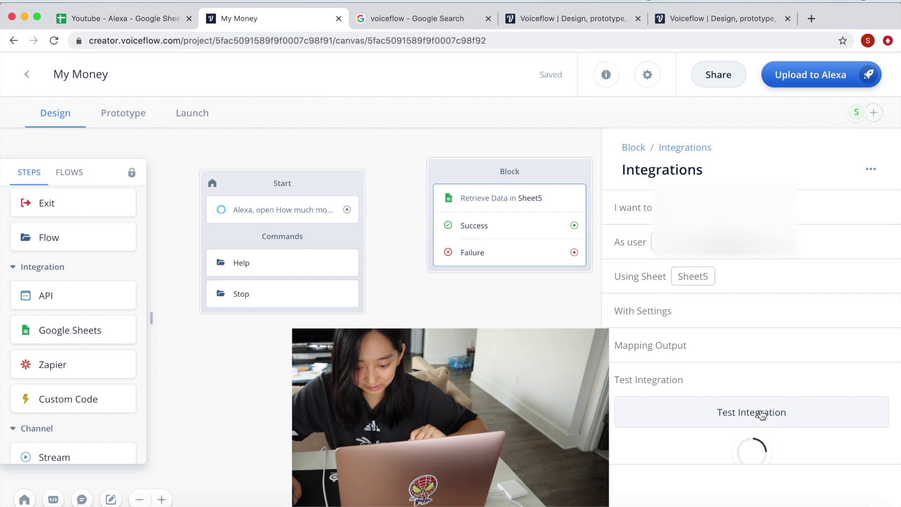
scroll(801, 379, down, 3)
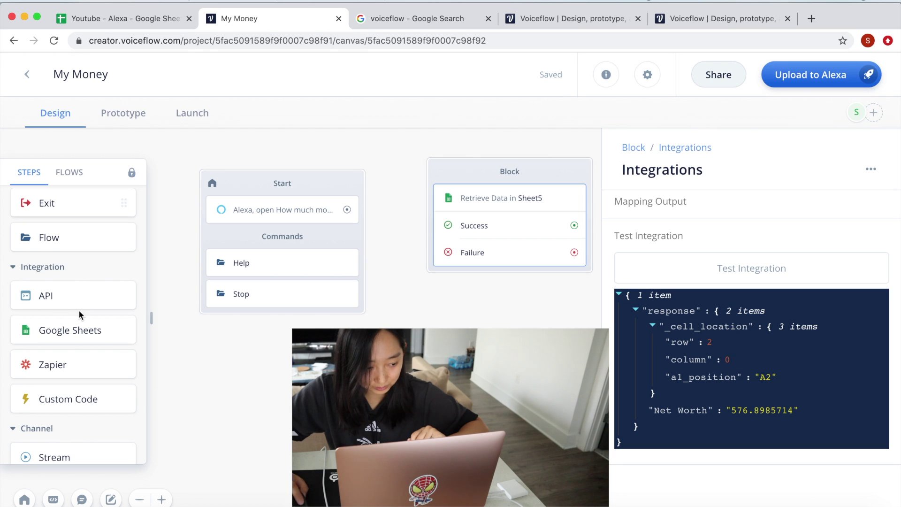
Add a Speak step below the Google Sheets retrieval in the same block and open its settings.
scroll(78, 311, up, 5)
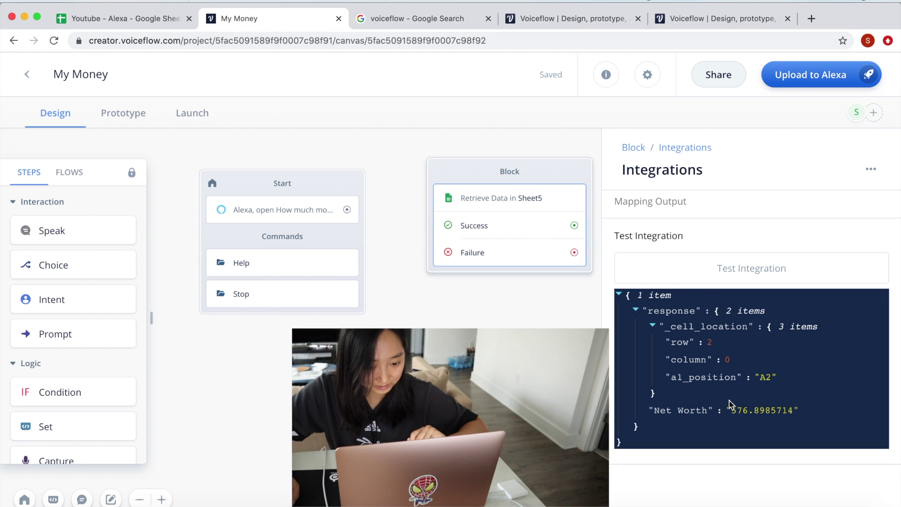
drag(64, 235, 493, 271)
click(486, 231)
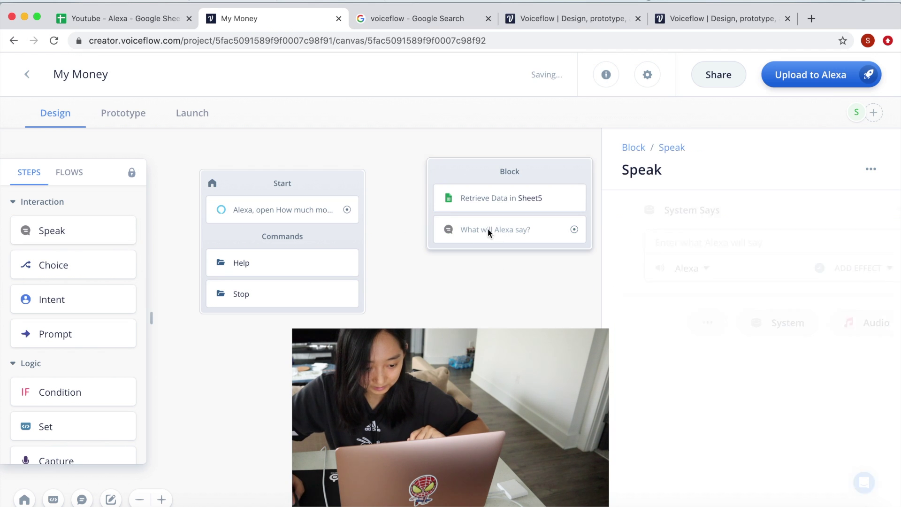
Write Alexa's reply as a greeting with the person's name followed by "your net worth is {sessions}", using the sessions variable.
click(702, 244)
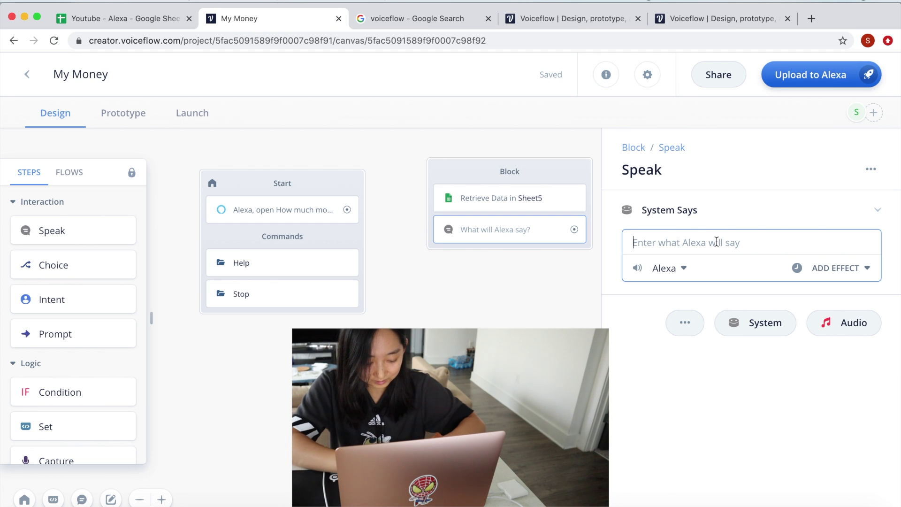
text(Hello Might Shaky)
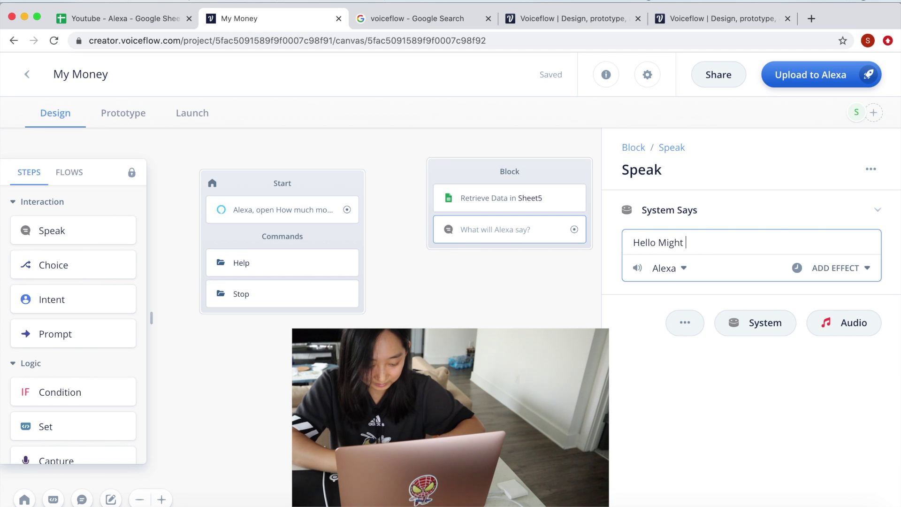
key(BackSpace)
key(BackSpace)
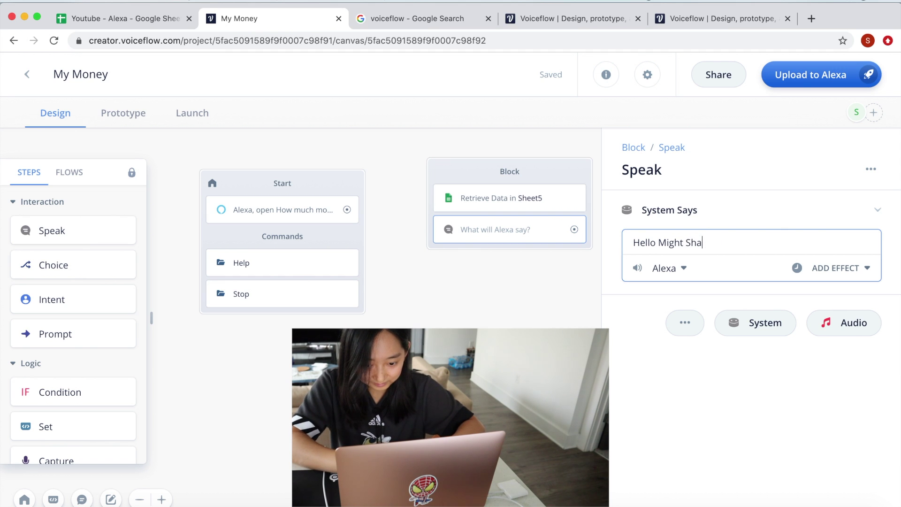
text(yeski, your net w)
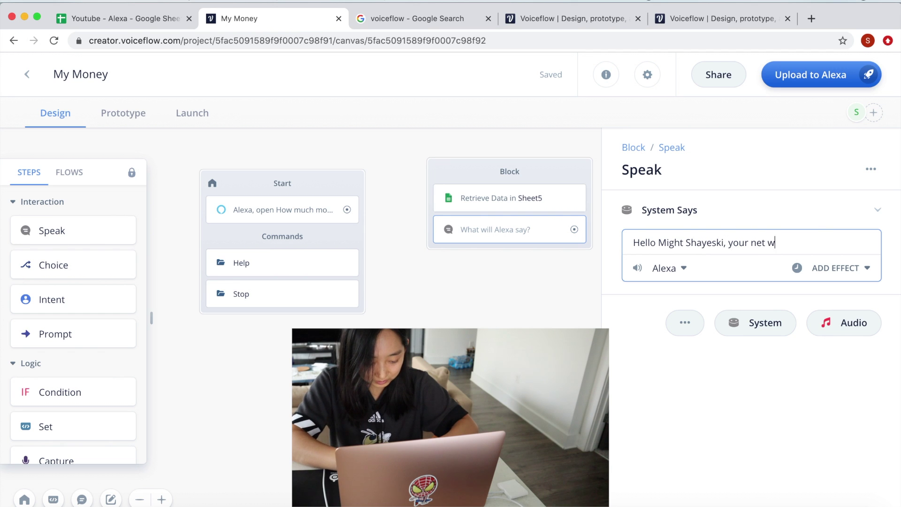
text(orth is {)
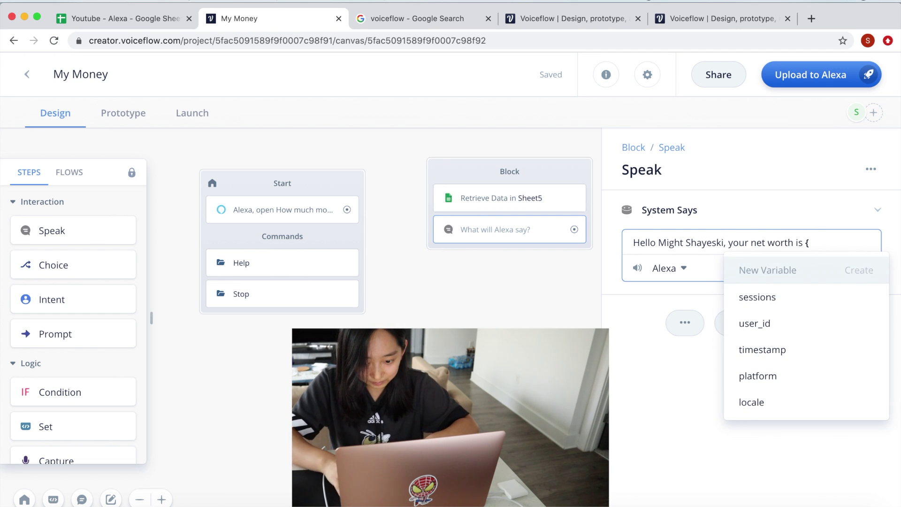
key(Down)
key(Return)
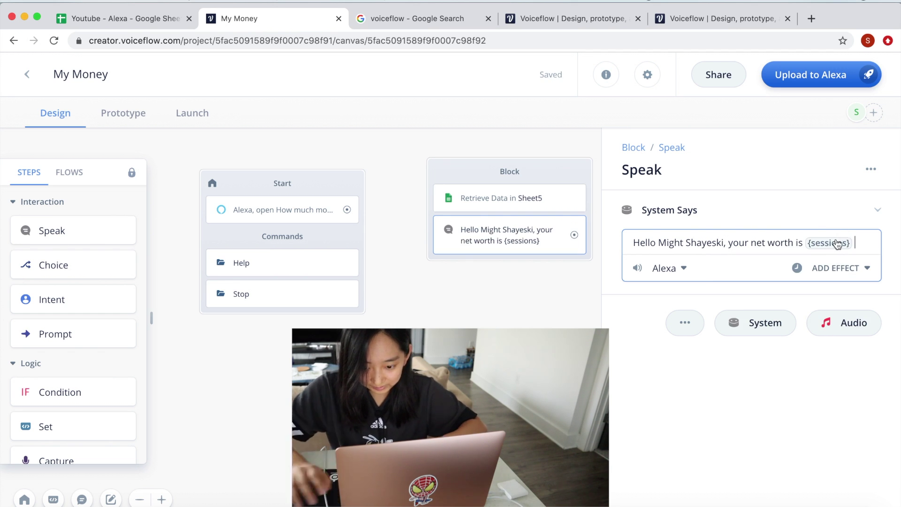
click(819, 268)
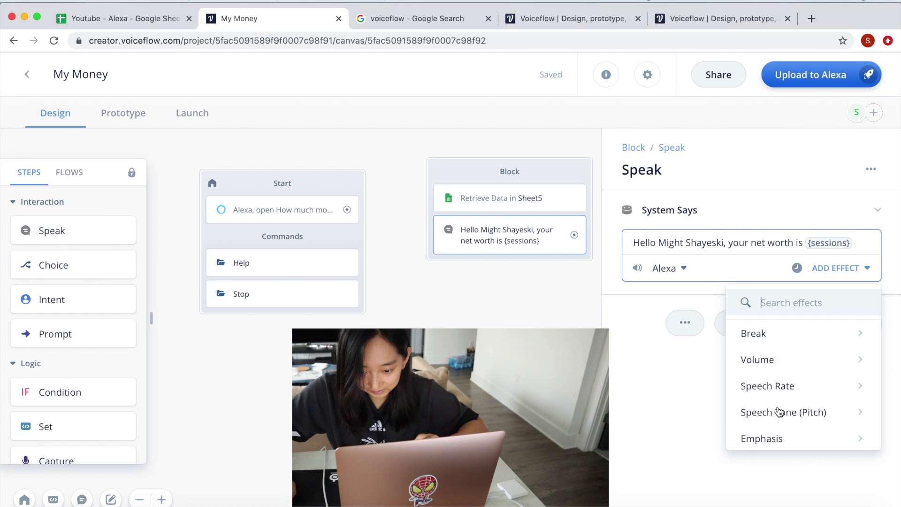
scroll(778, 412, down, 3)
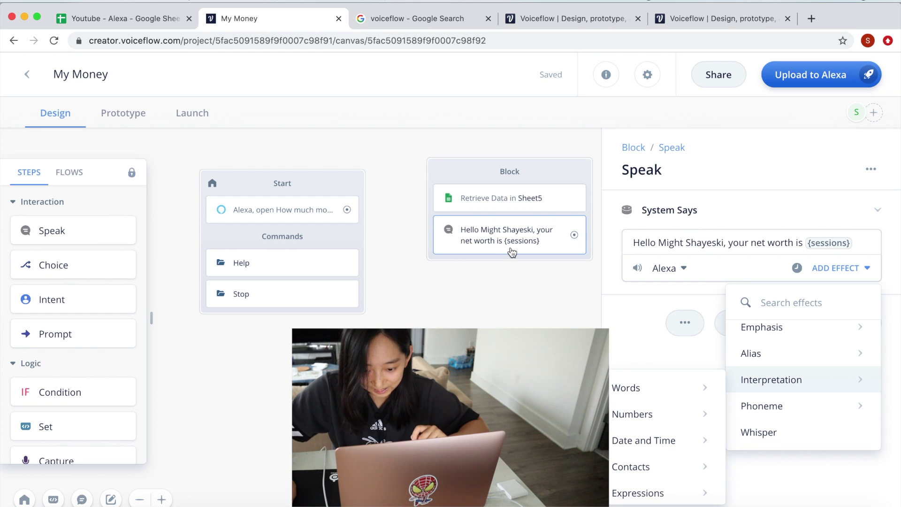
click(760, 210)
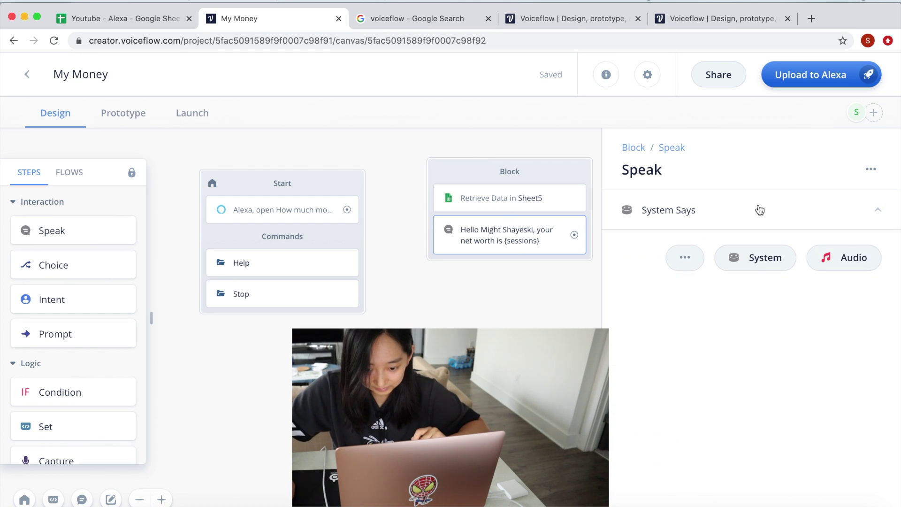
Connect the Start block's launch step to the Google Sheets block and arrange the two blocks side by side.
drag(537, 182, 542, 199)
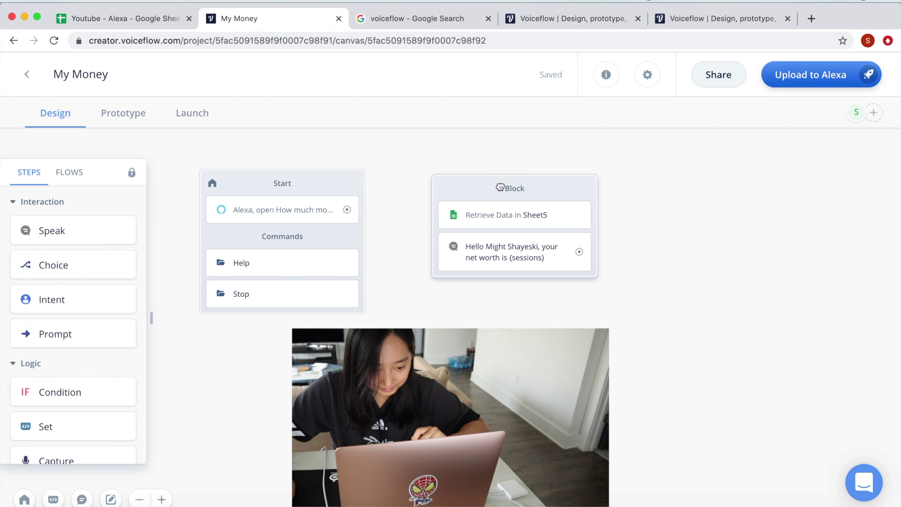
drag(500, 187, 522, 187)
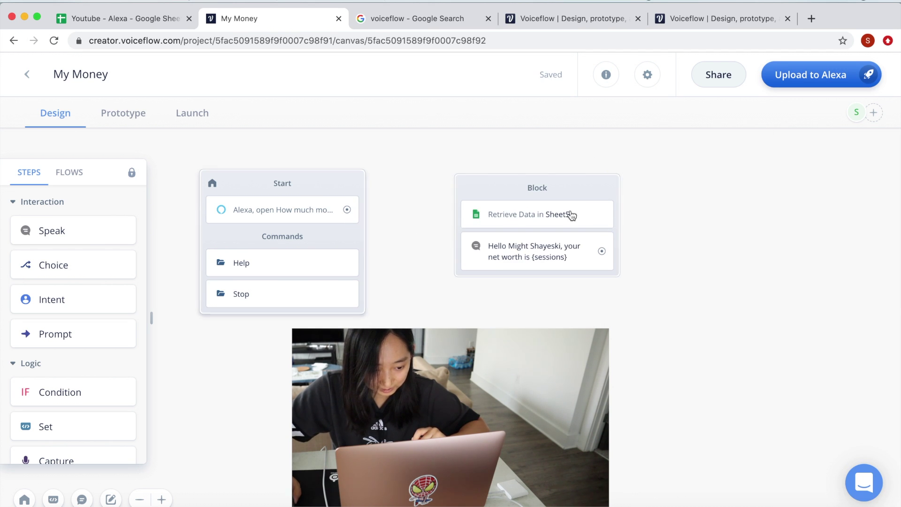
drag(350, 211, 455, 200)
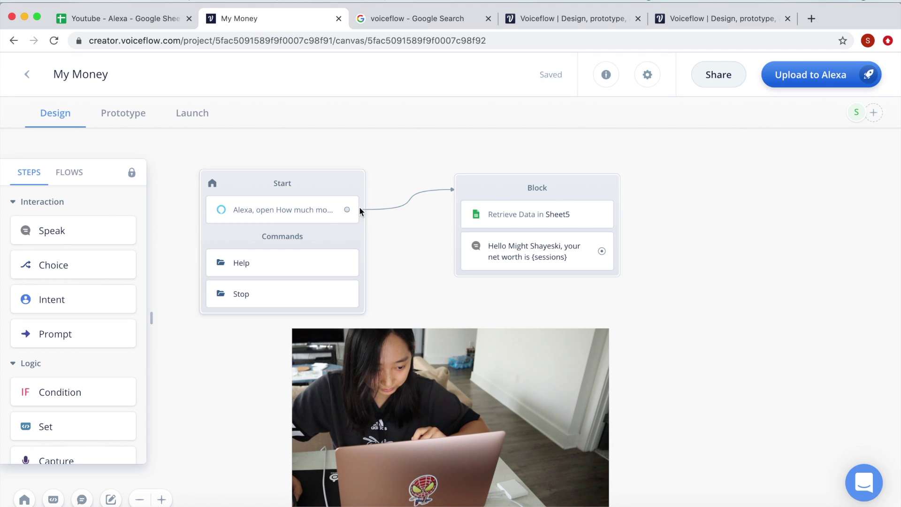
mouse_move(412, 200)
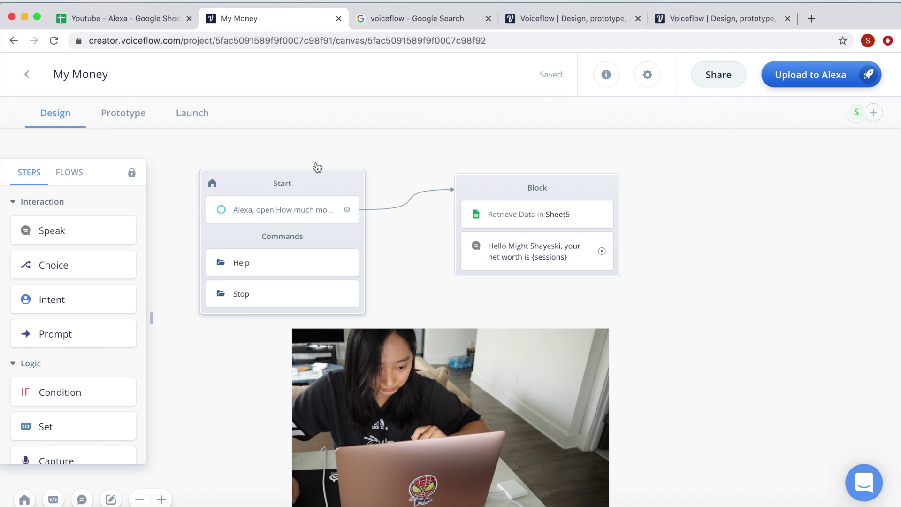
drag(318, 173, 323, 179)
drag(492, 190, 472, 167)
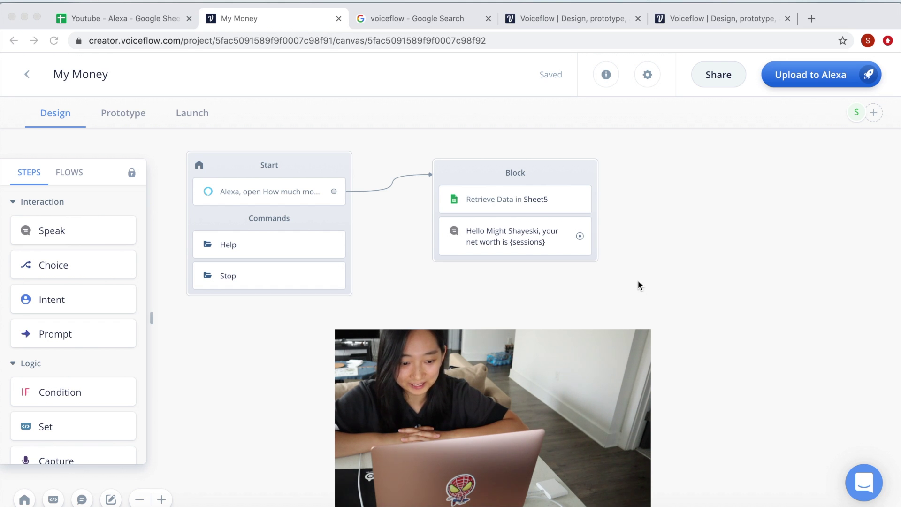
Run the skill as a prototype to test the net worth reply.
click(142, 117)
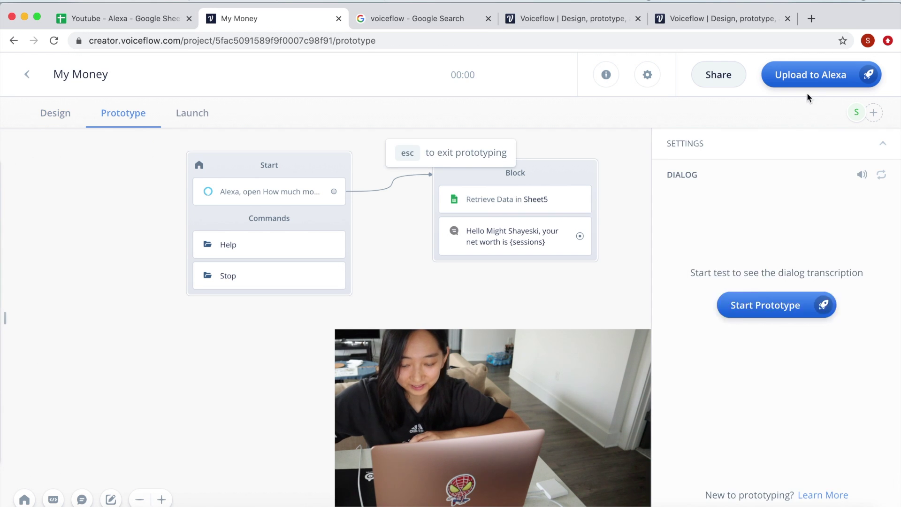
click(774, 358)
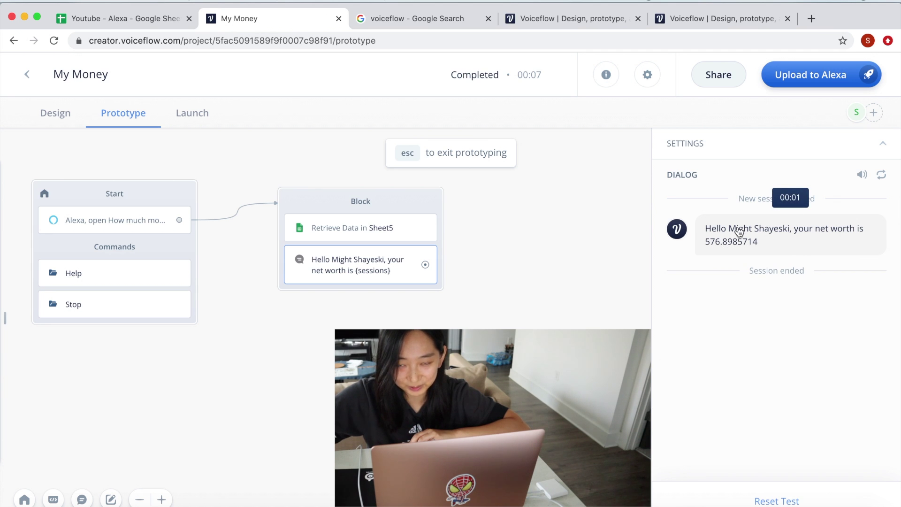
Switch to the Google Sheets spreadsheet and reduce the net worth in cell A2 of Sheet5 to zero decimal places.
click(121, 18)
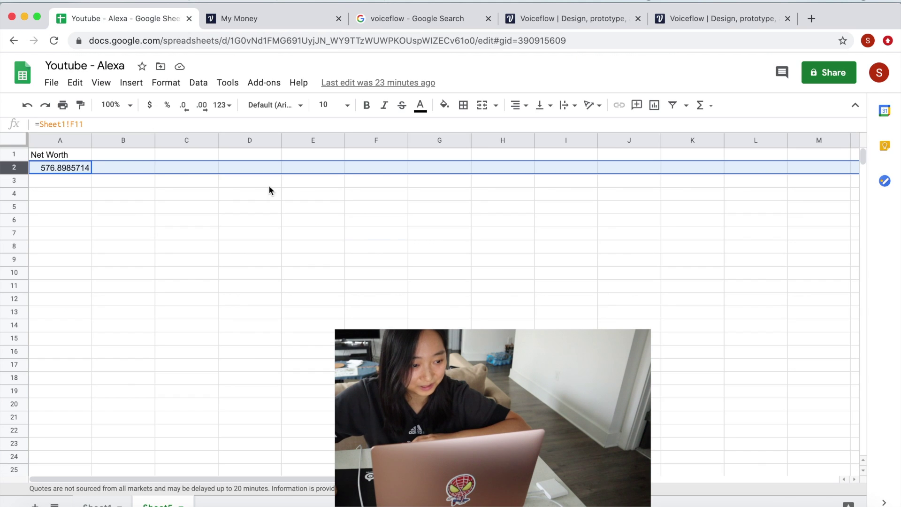
click(68, 187)
click(69, 170)
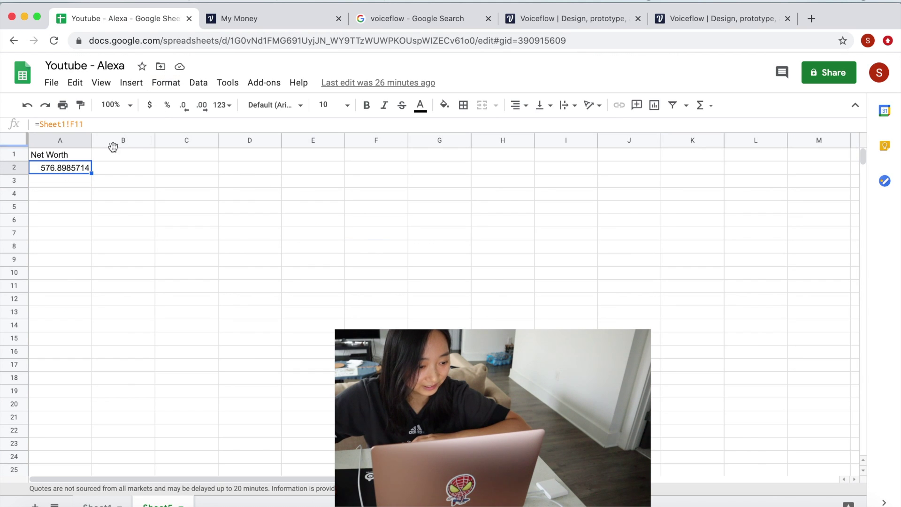
click(190, 112)
click(190, 112)
click(189, 112)
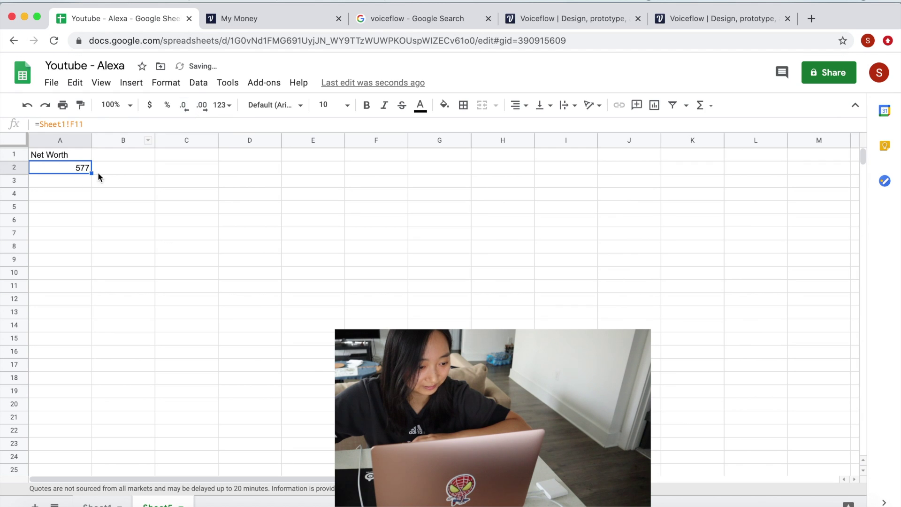
Return to the Voiceflow project, restart the prototype to test the rounded net worth reply, and exit prototyping.
click(294, 23)
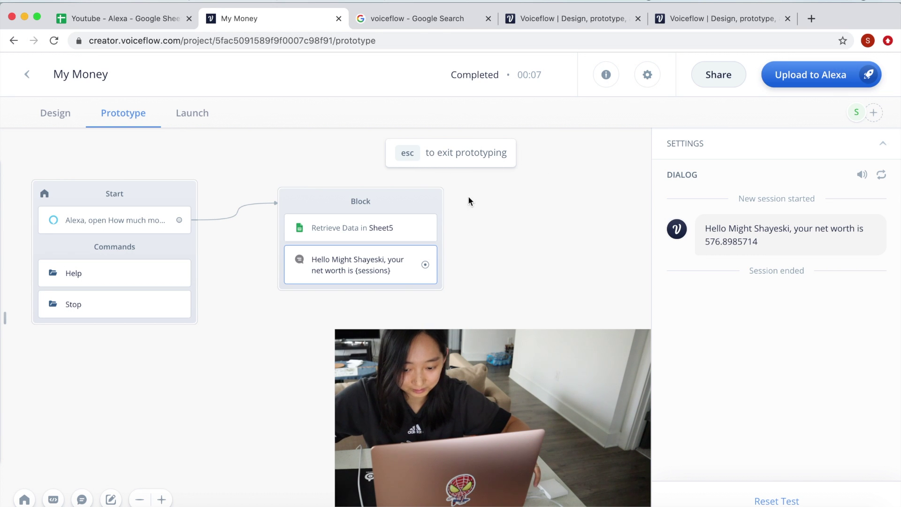
key(Escape)
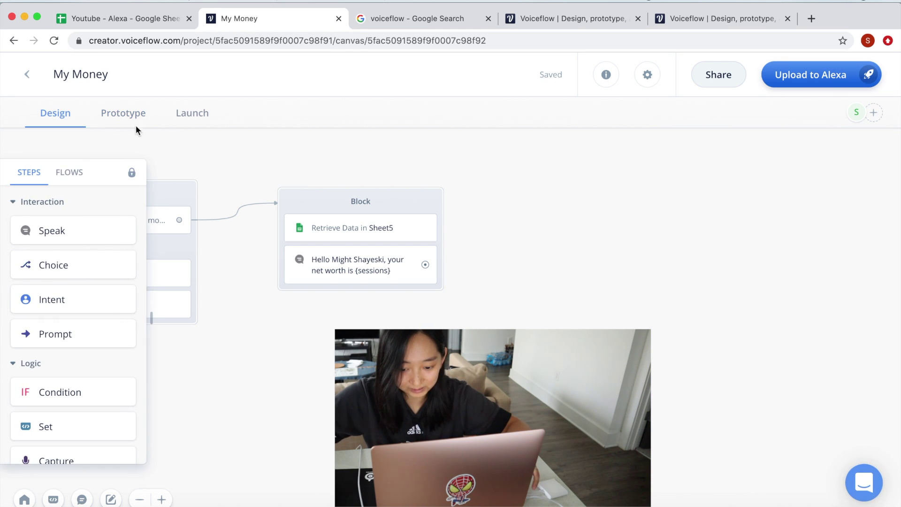
click(129, 121)
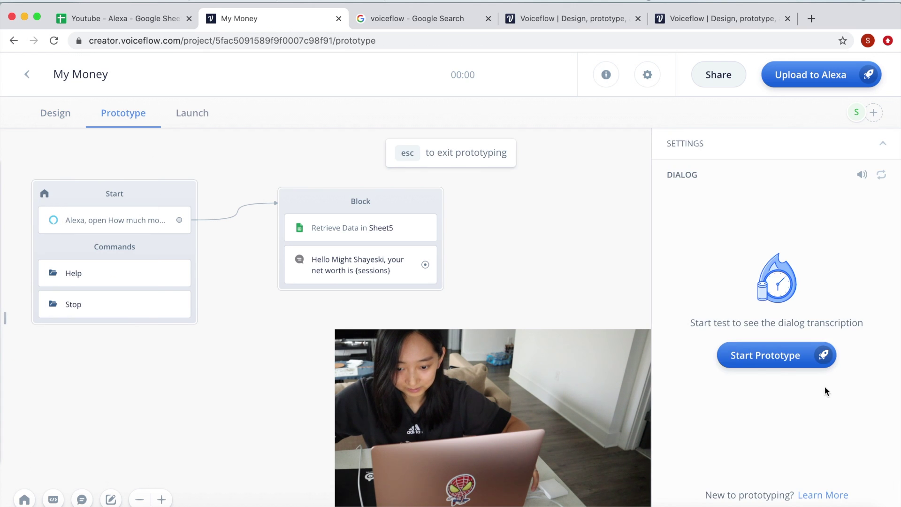
click(774, 362)
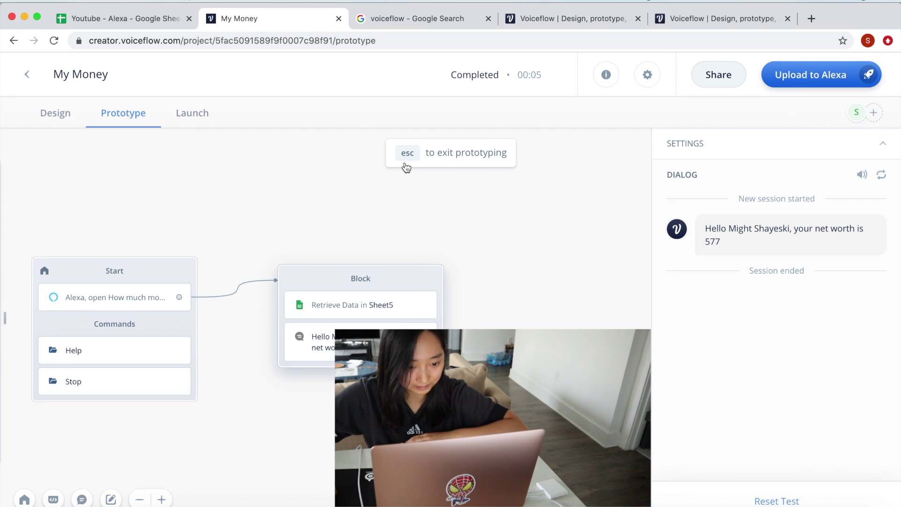
key(Escape)
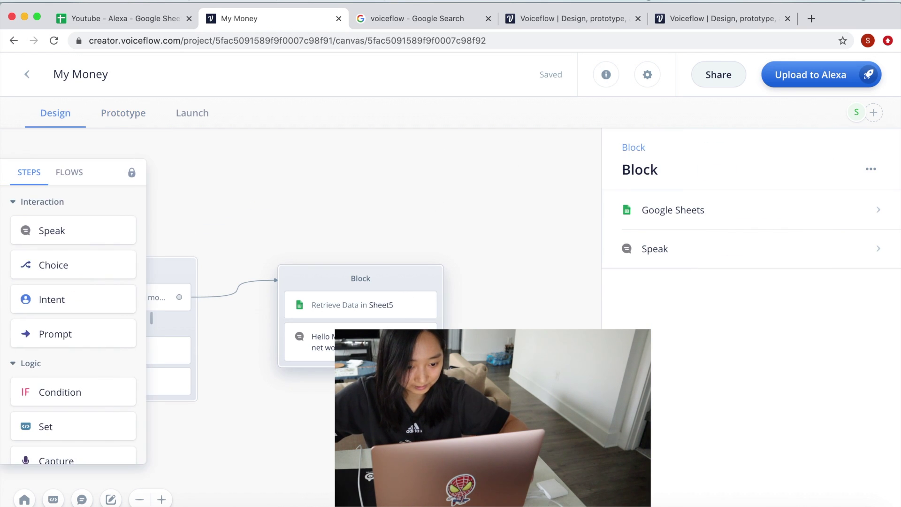
Correct "Might" to "Mighty" in the Speak step's greeting within the Google Sheets block.
click(674, 249)
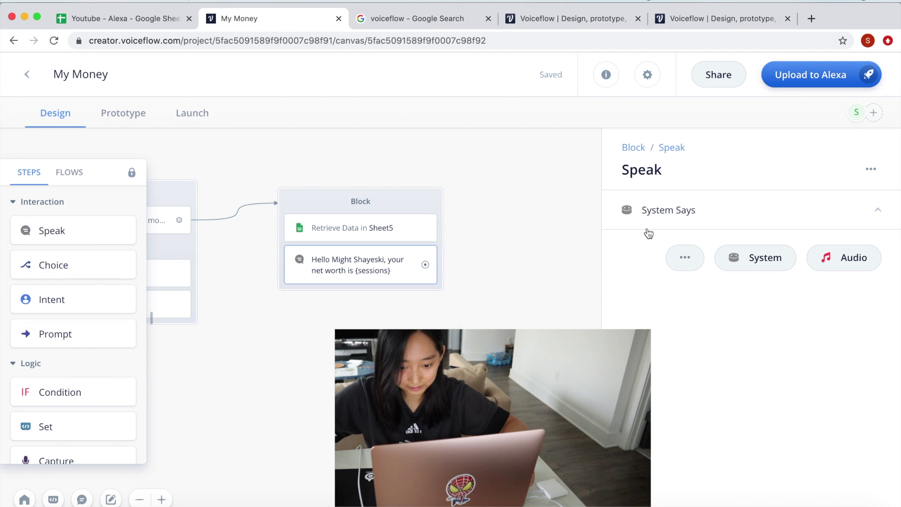
click(793, 220)
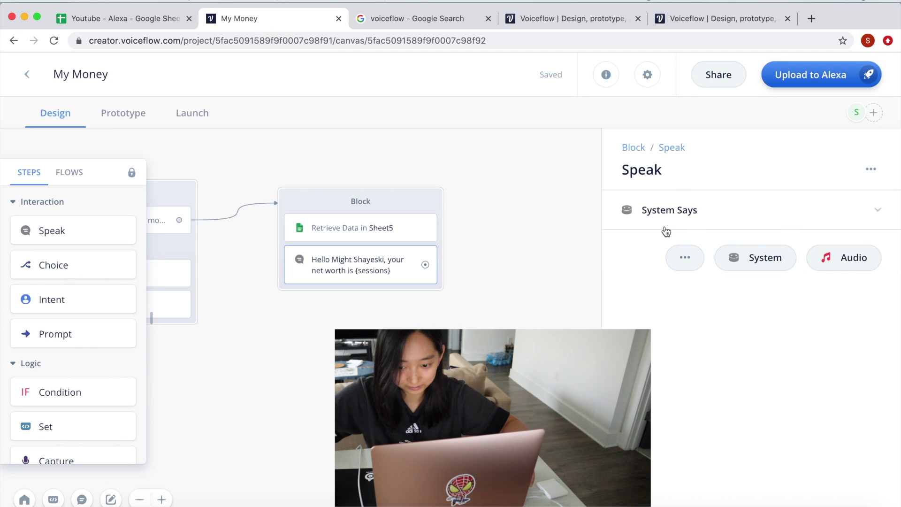
click(682, 243)
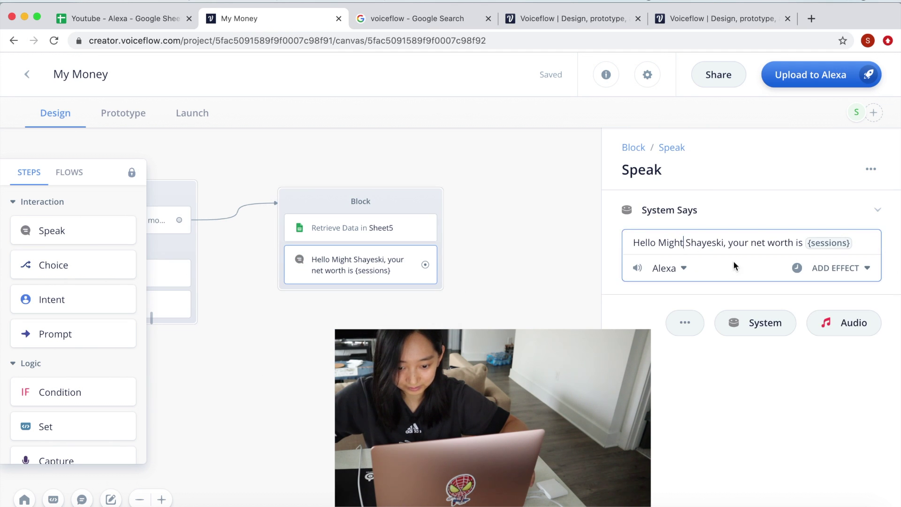
text(y)
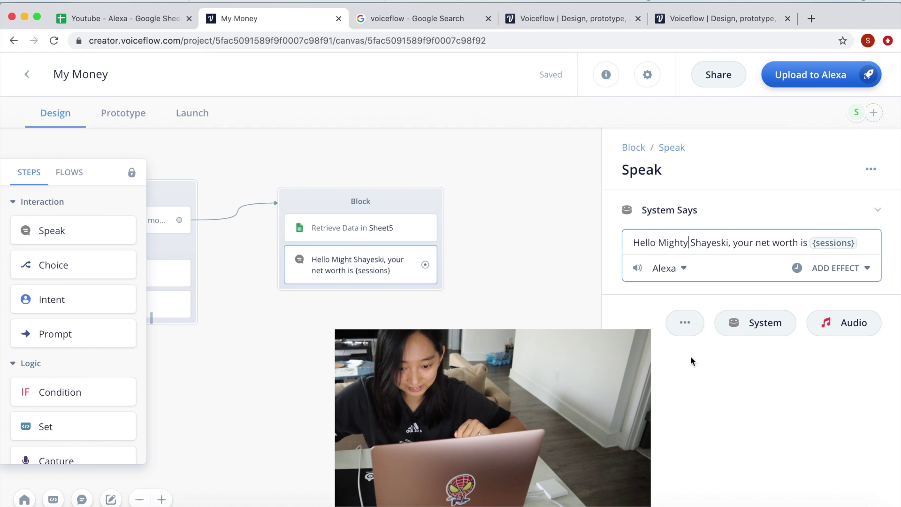
click(533, 278)
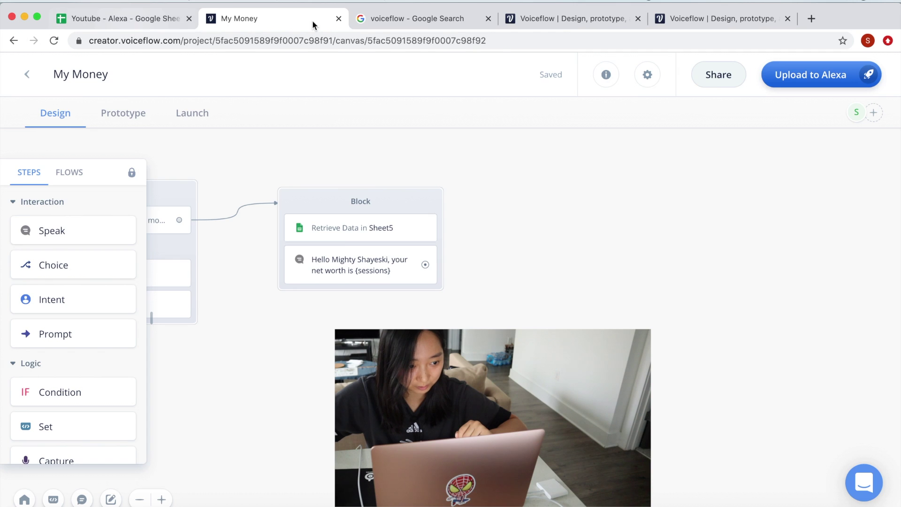
Switch to the Google Sheets spreadsheet, check the net worth formula in cell A2 of Sheet5, and return to the Voiceflow project.
key(ctrl+shift+Tab)
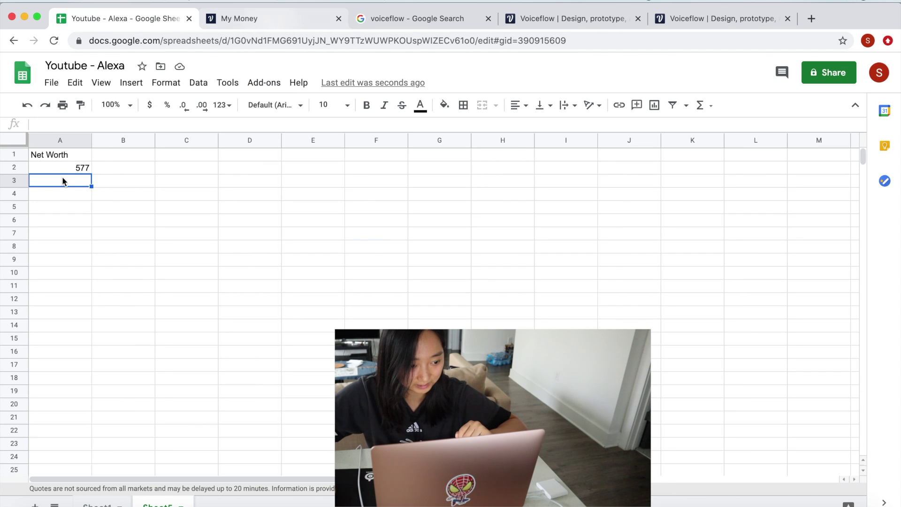
key(Up)
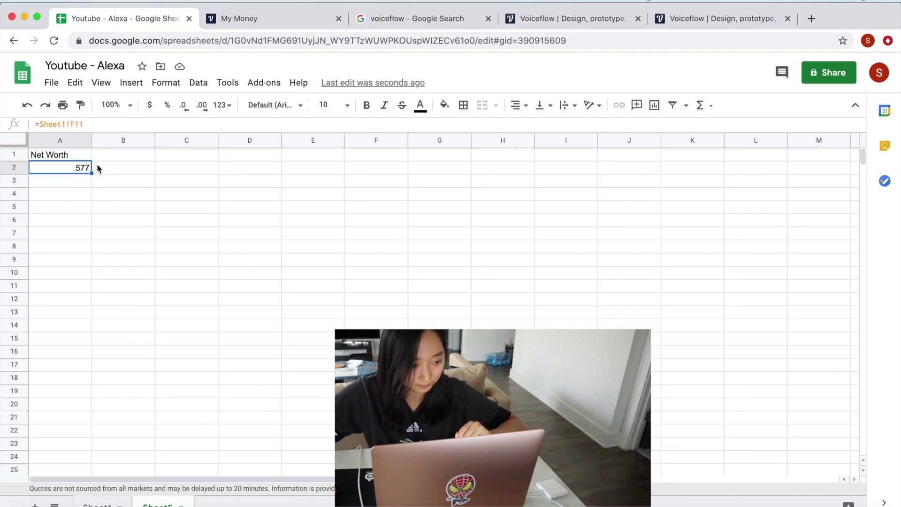
click(256, 21)
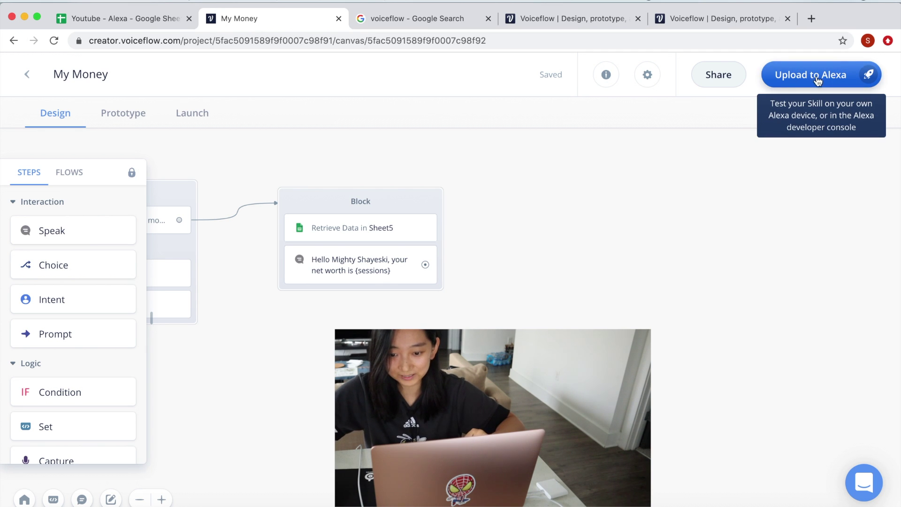
Upload the skill to Alexa and open its test page in the Amazon developer console in a new tab.
click(837, 83)
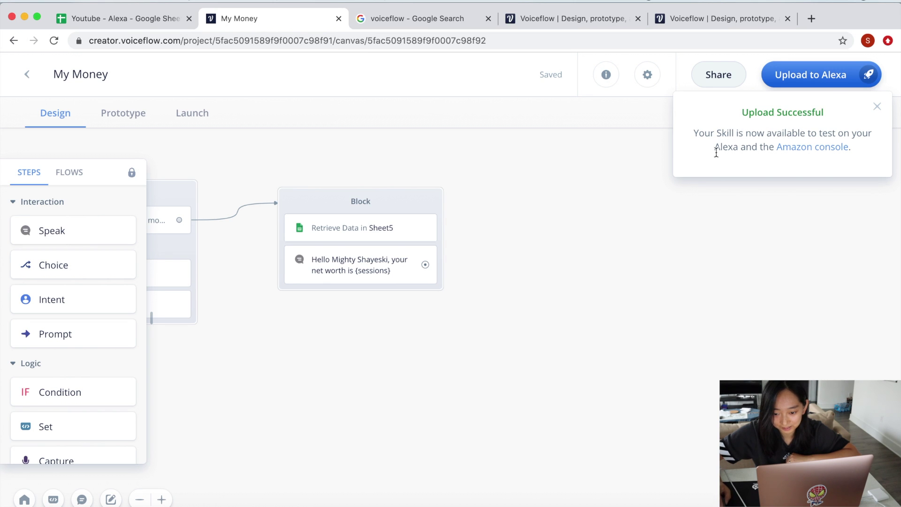
right_click(809, 151)
click(800, 151)
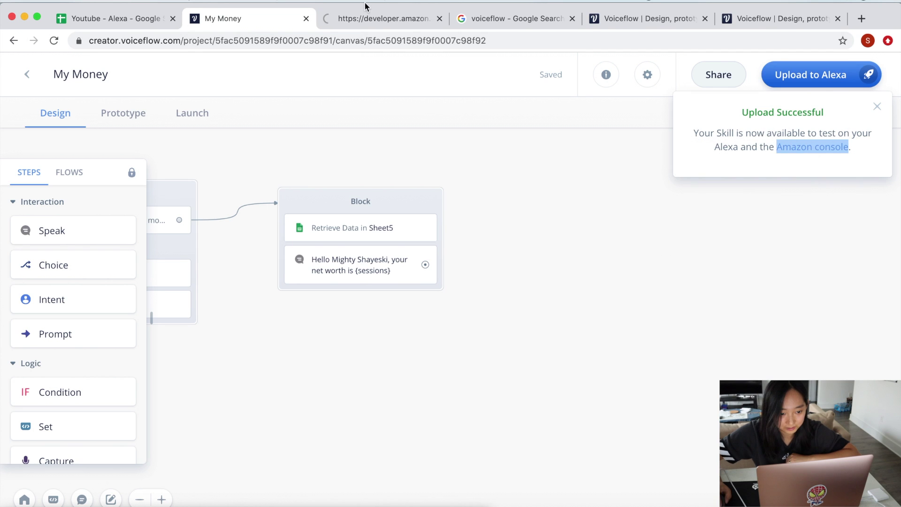
click(368, 17)
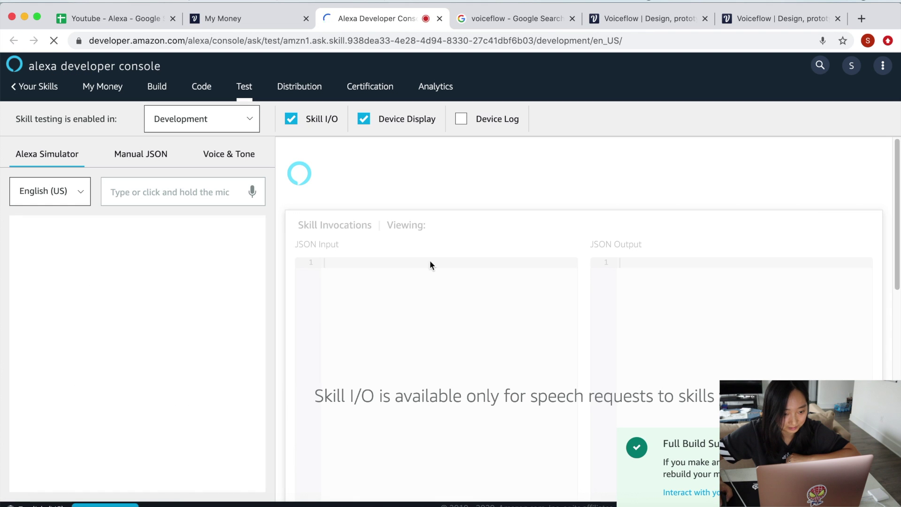
Switch to the Google Sheets spreadsheet and replace the net worth formula in cell A2 of Sheet5 with 6000.
click(250, 21)
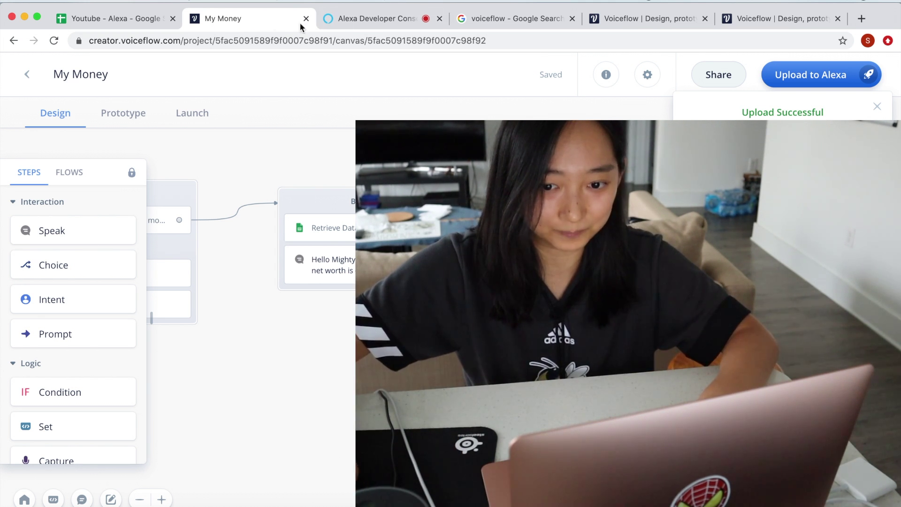
click(103, 18)
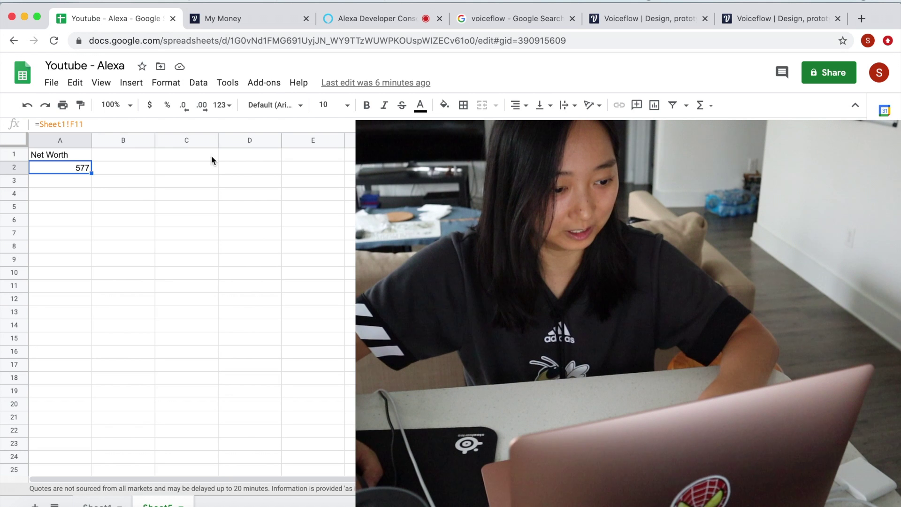
click(114, 165)
click(79, 169)
click(113, 167)
click(49, 170)
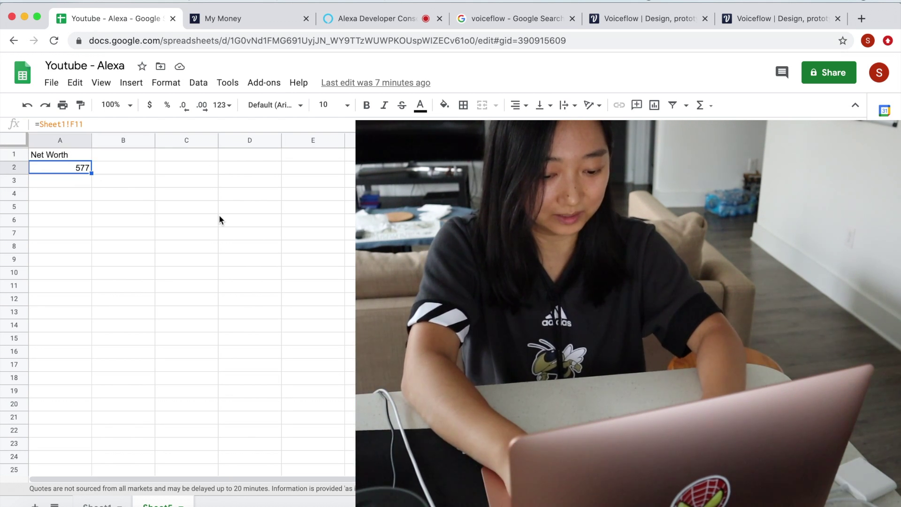
text(6000)
key(Return)
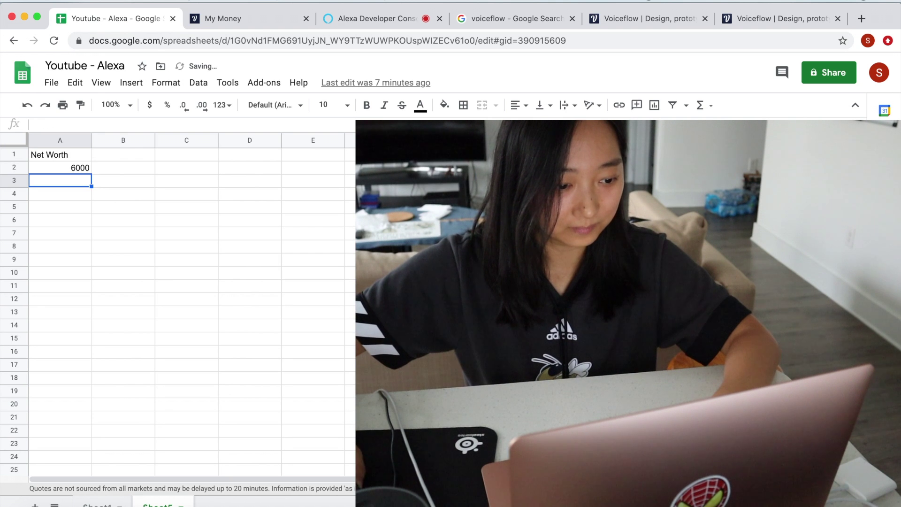
click(136, 182)
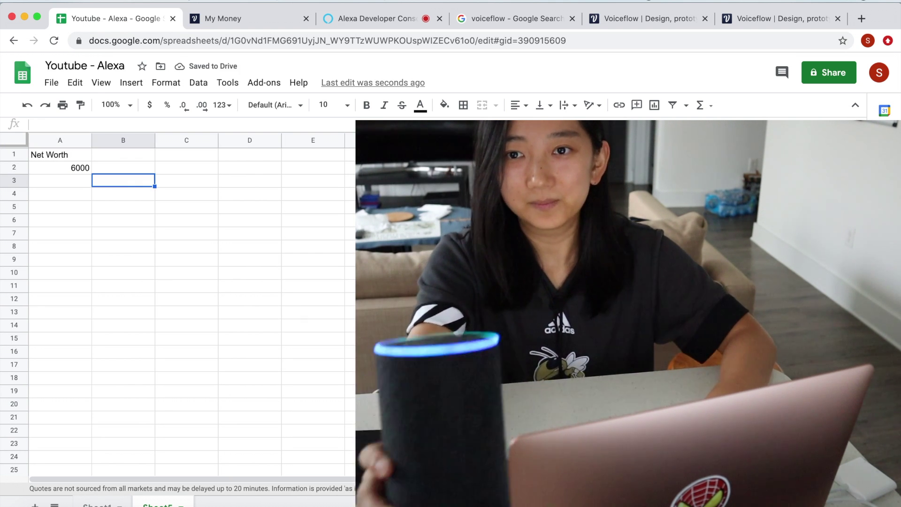